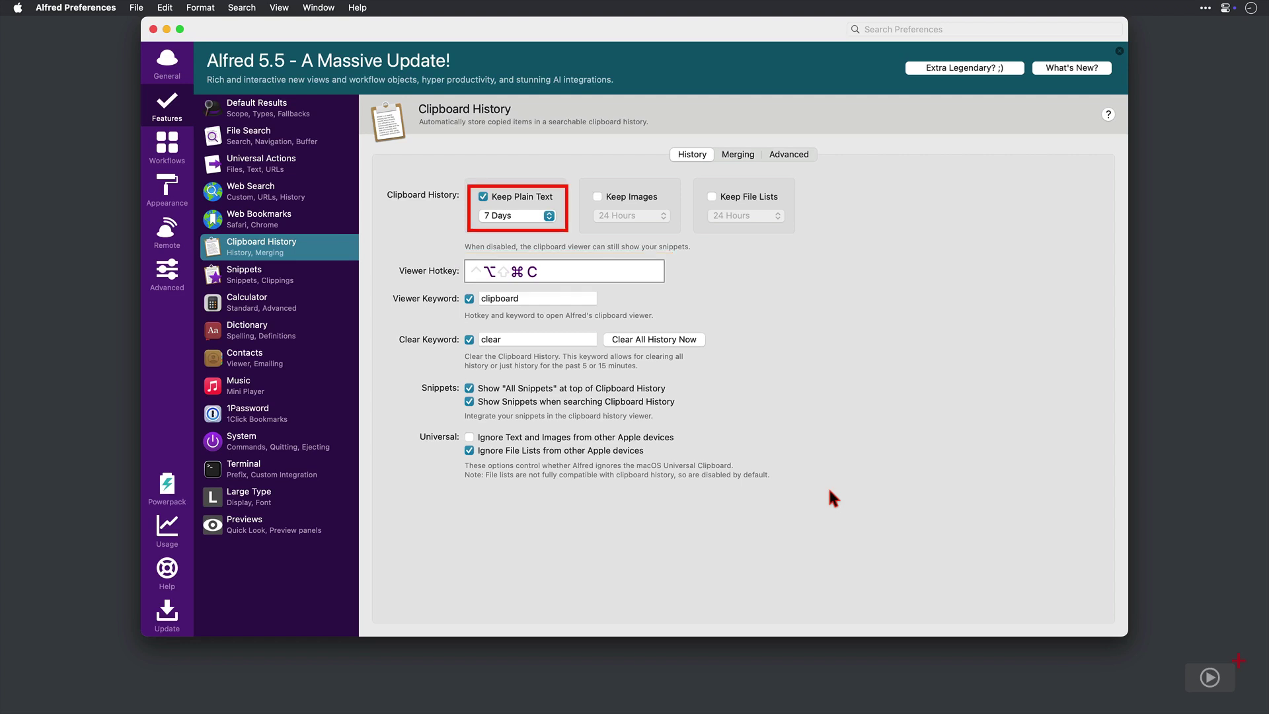
Copy the January, February and August cells from 2024 Accounts, then return to the Mail draft.
key(super+Tab)
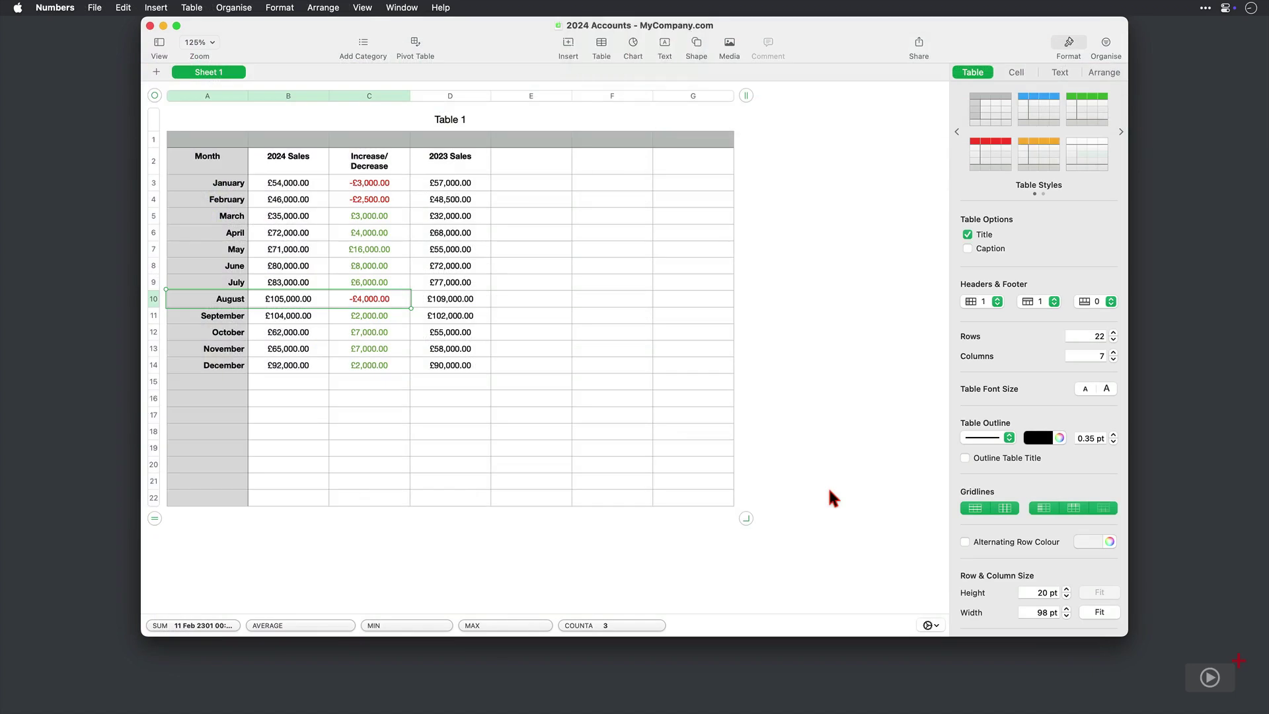
click(191, 183)
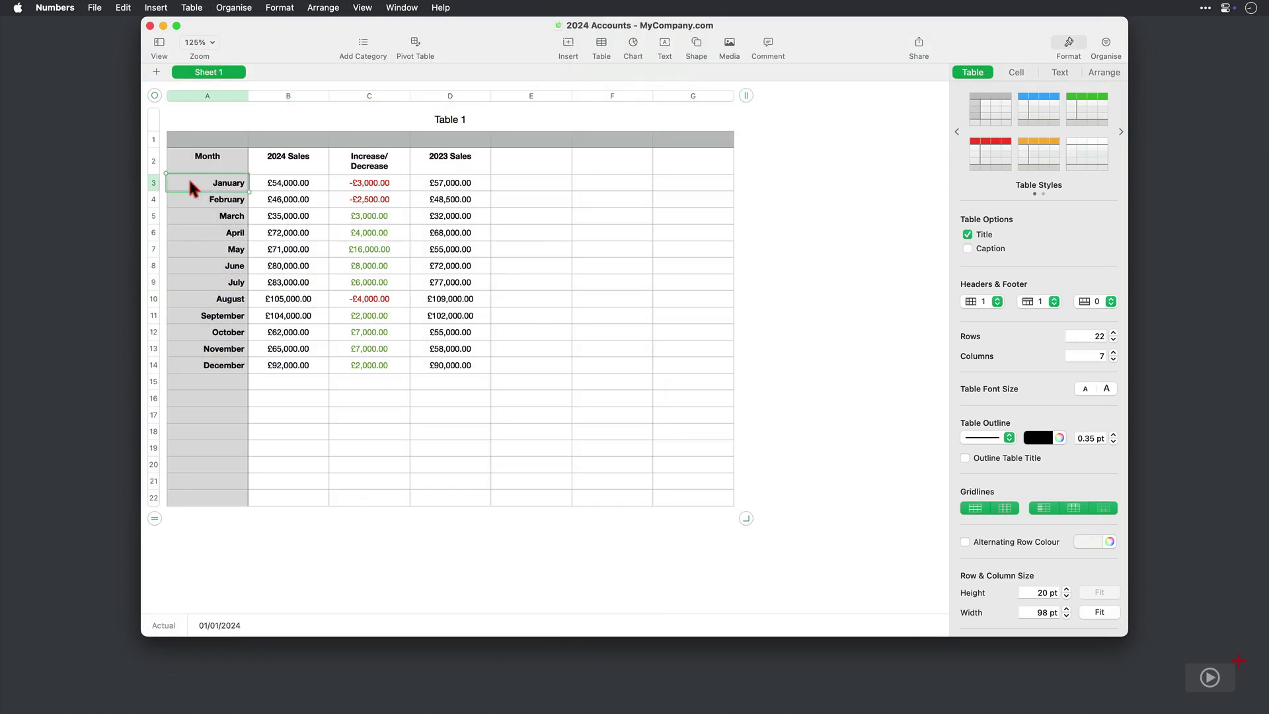
key(Down)
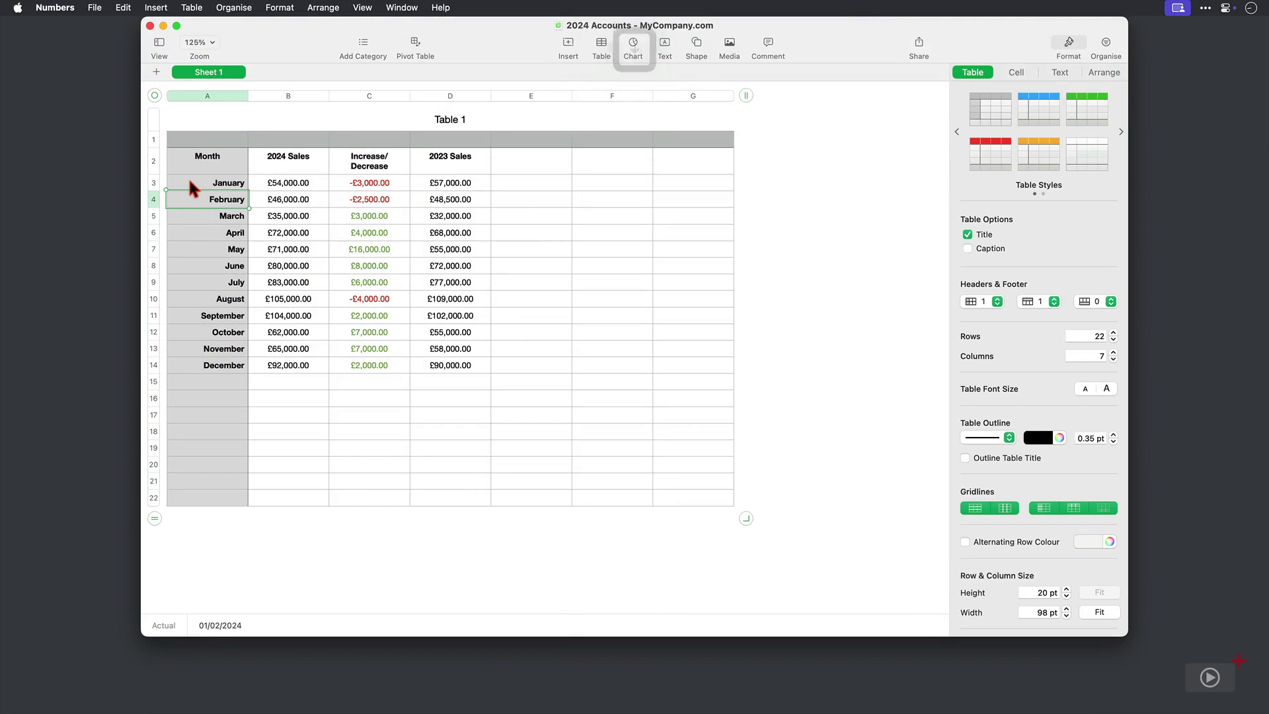
click(199, 303)
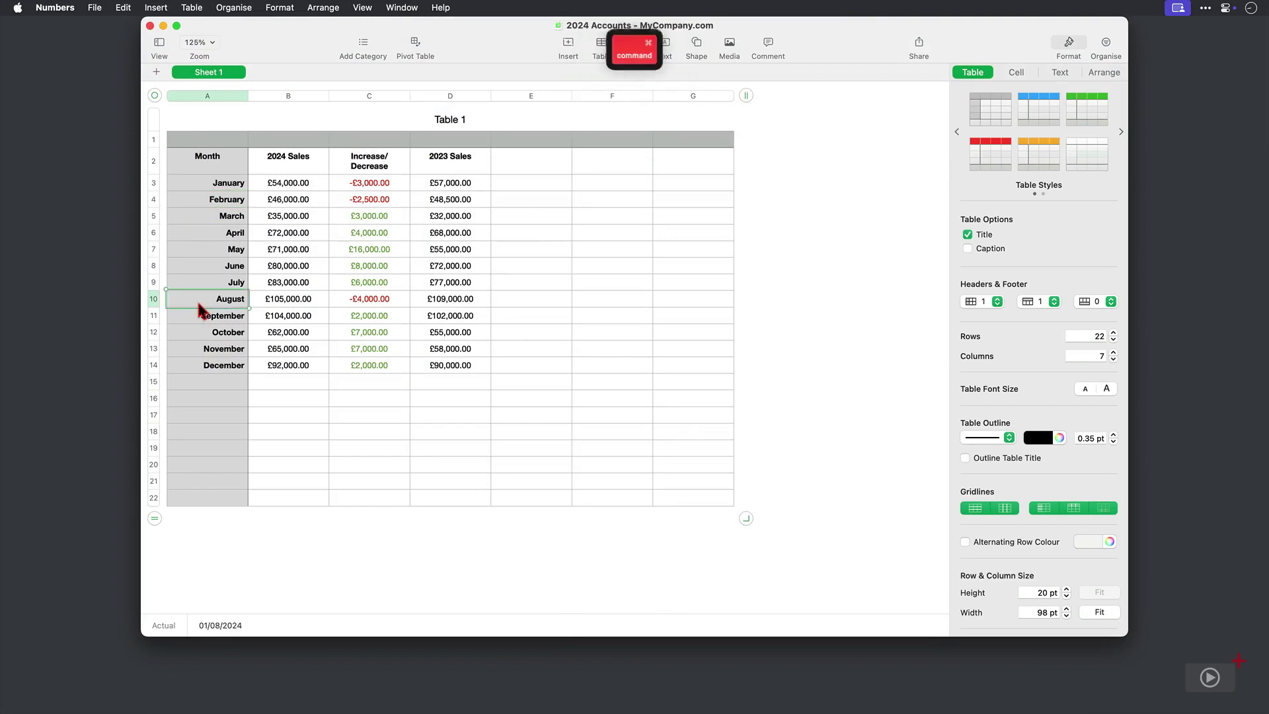
key(super+c)
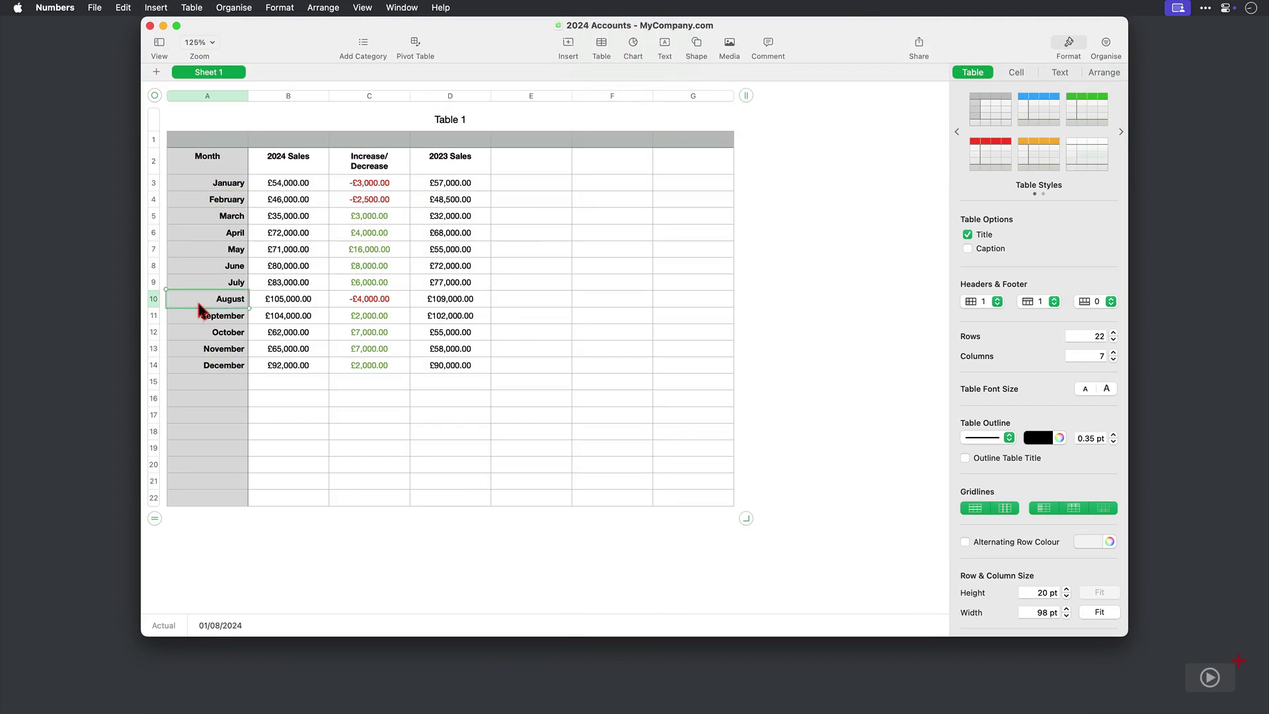
key(super+Tab)
key(super+Tab)
key(super+Tab)
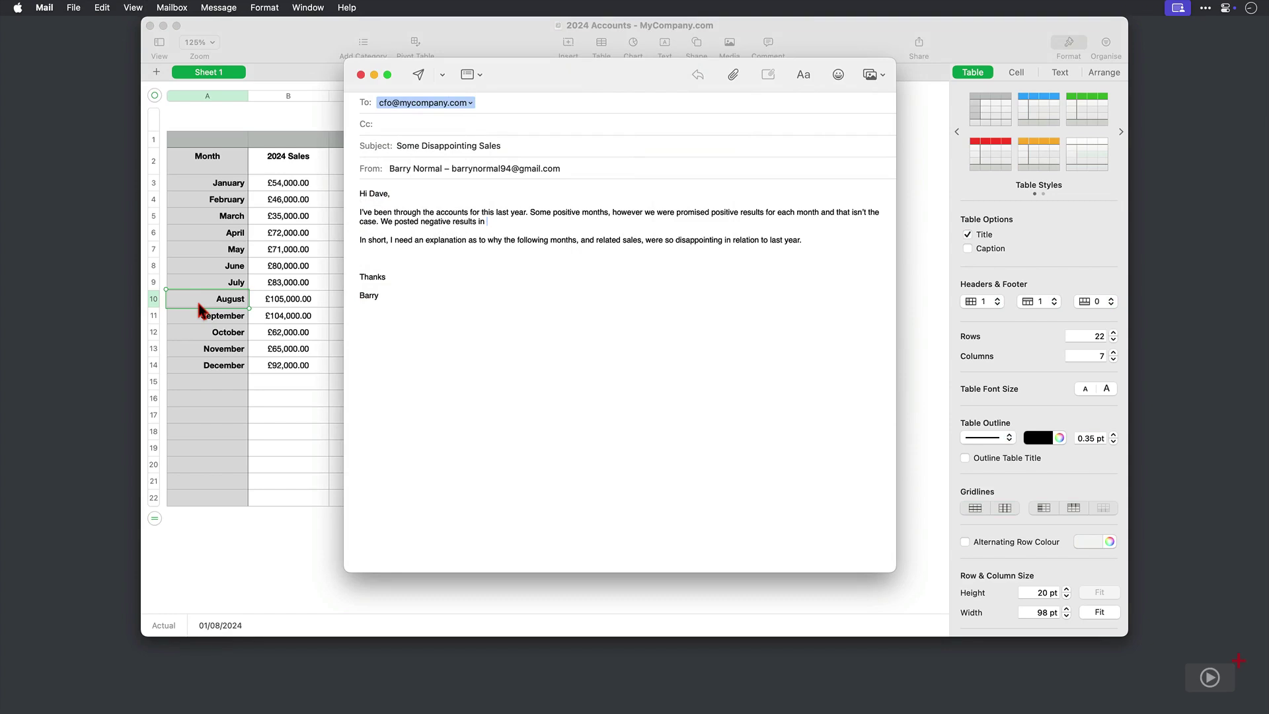
Paste January, February and August from clipboard history into the sentence, with a comma, 'and' and a full stop.
key(super+alt+c)
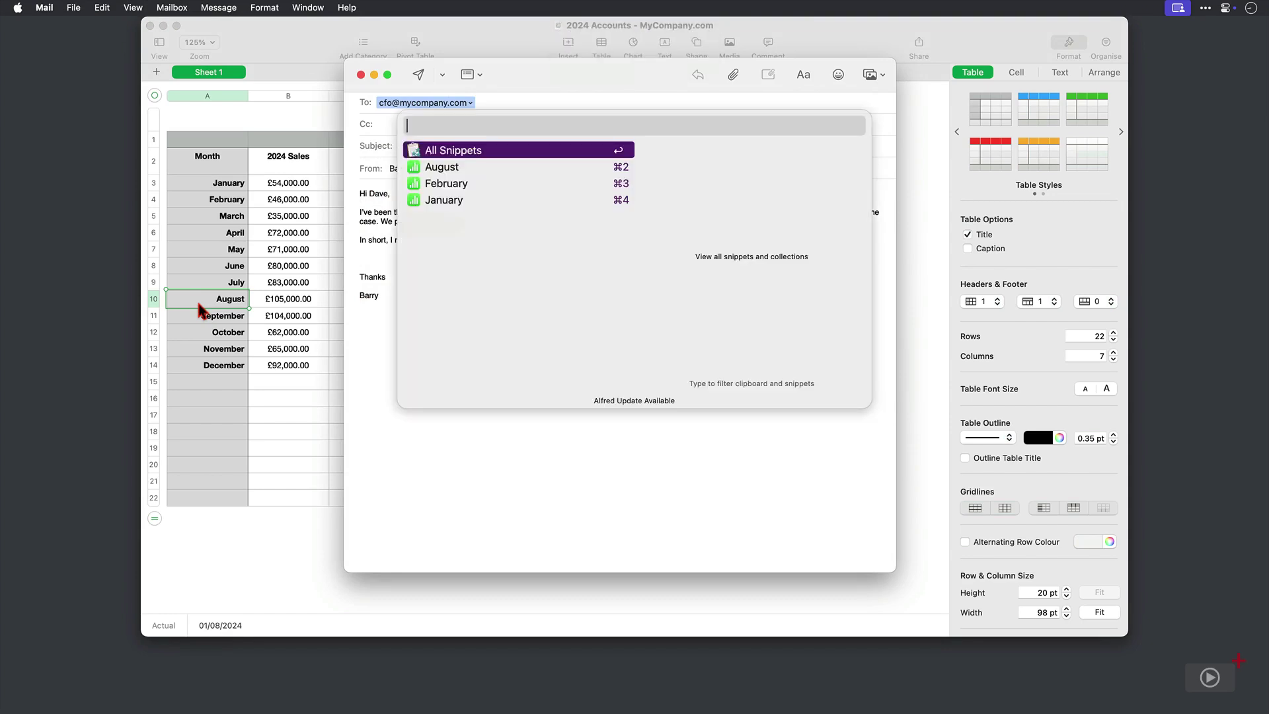
key(Down)
key(Down)
key(Down)
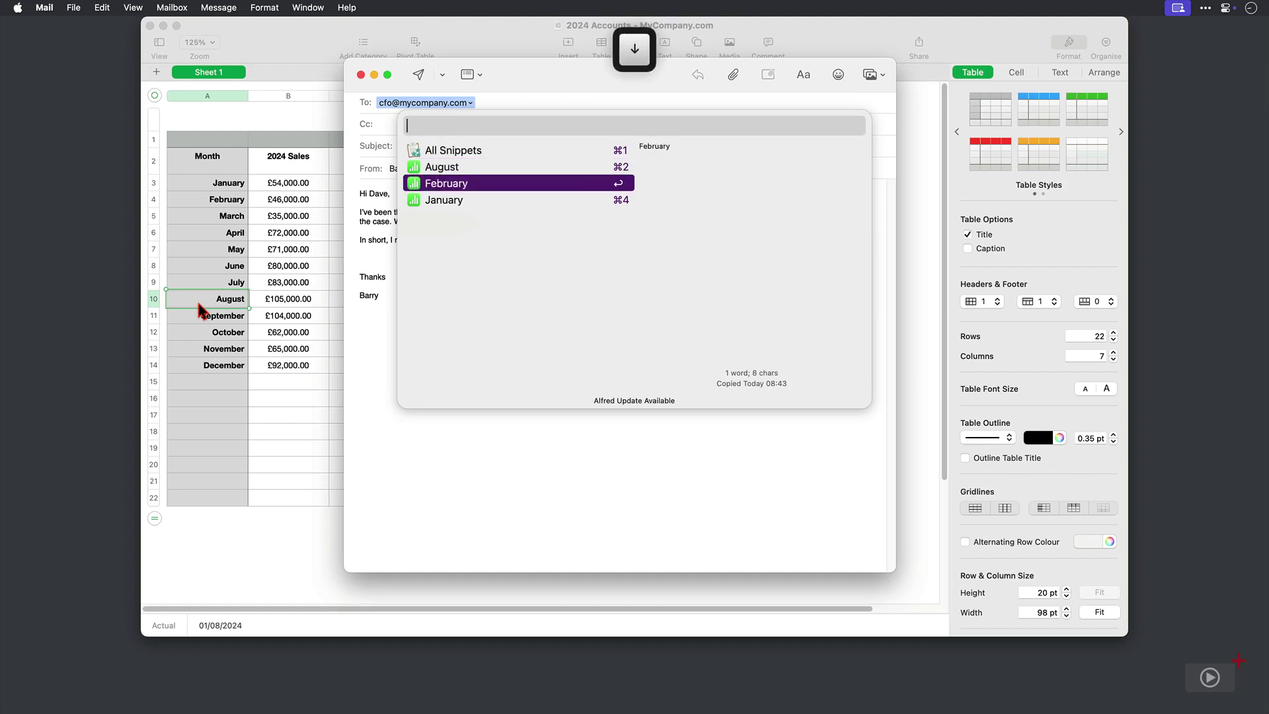
key(Return)
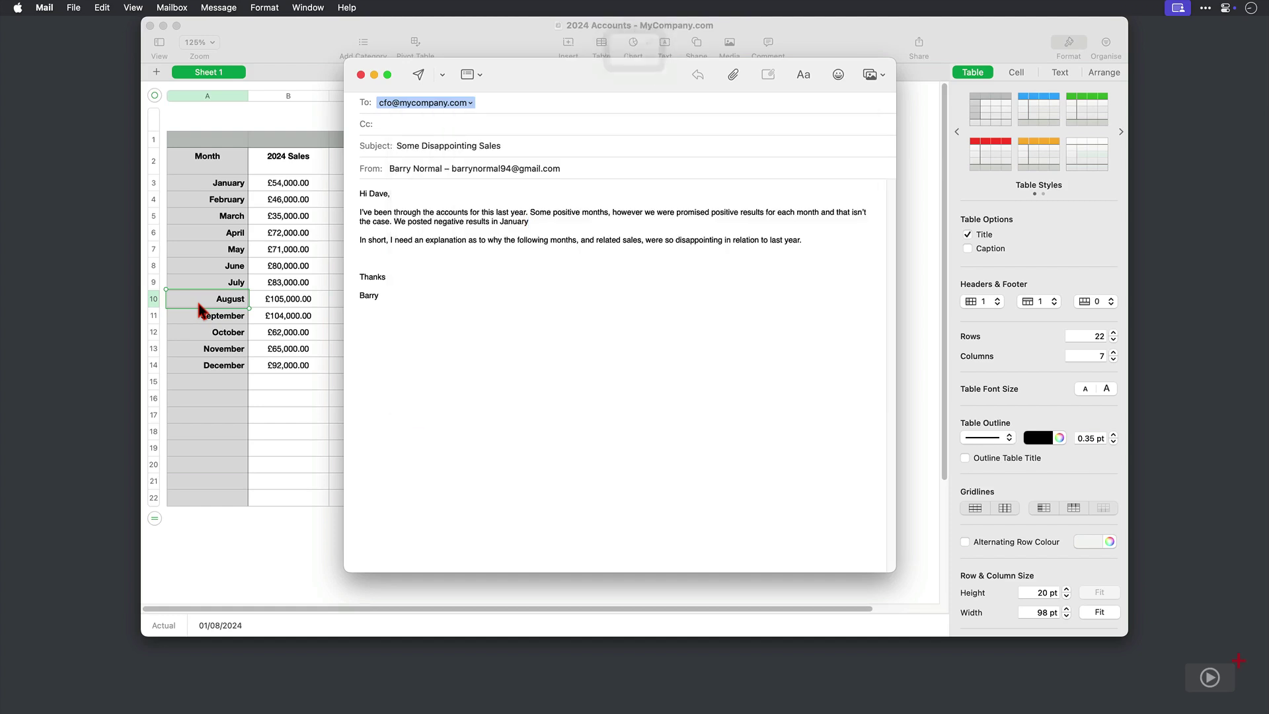
text(,)
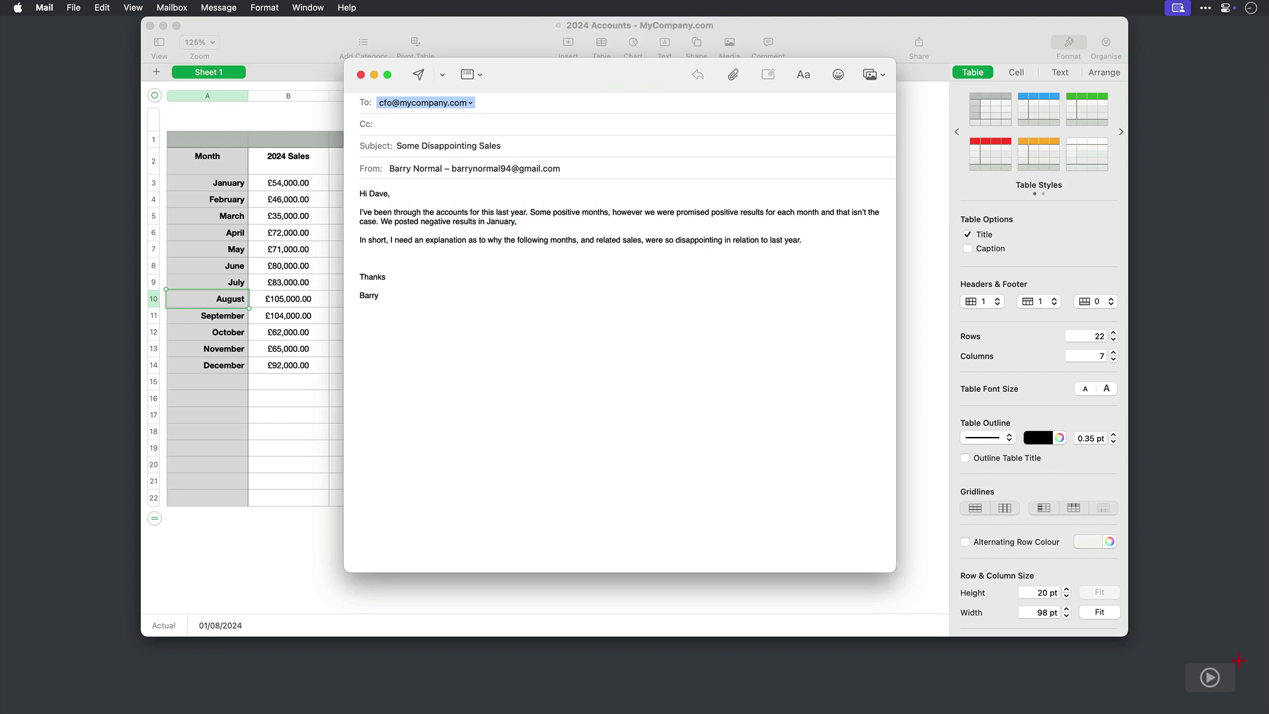
key(super+alt+c)
key(Down)
key(Down)
key(Down)
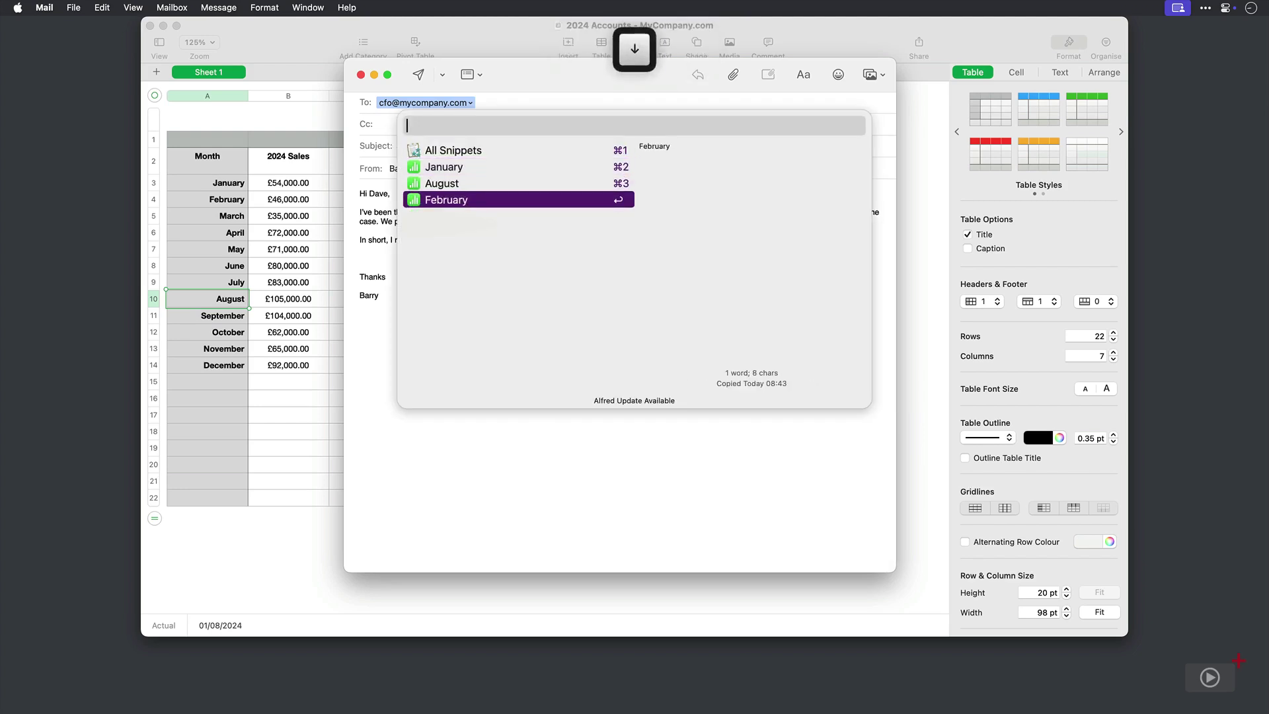
key(Return)
text(and)
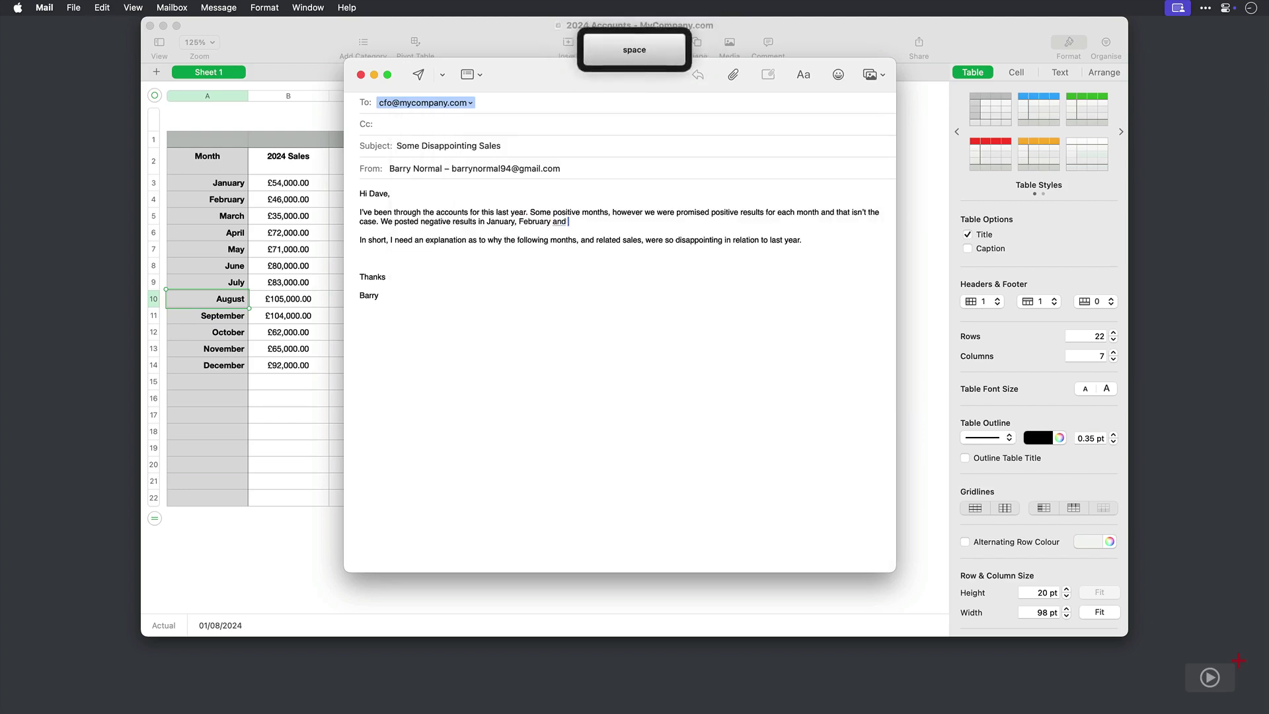
key(super+alt+c)
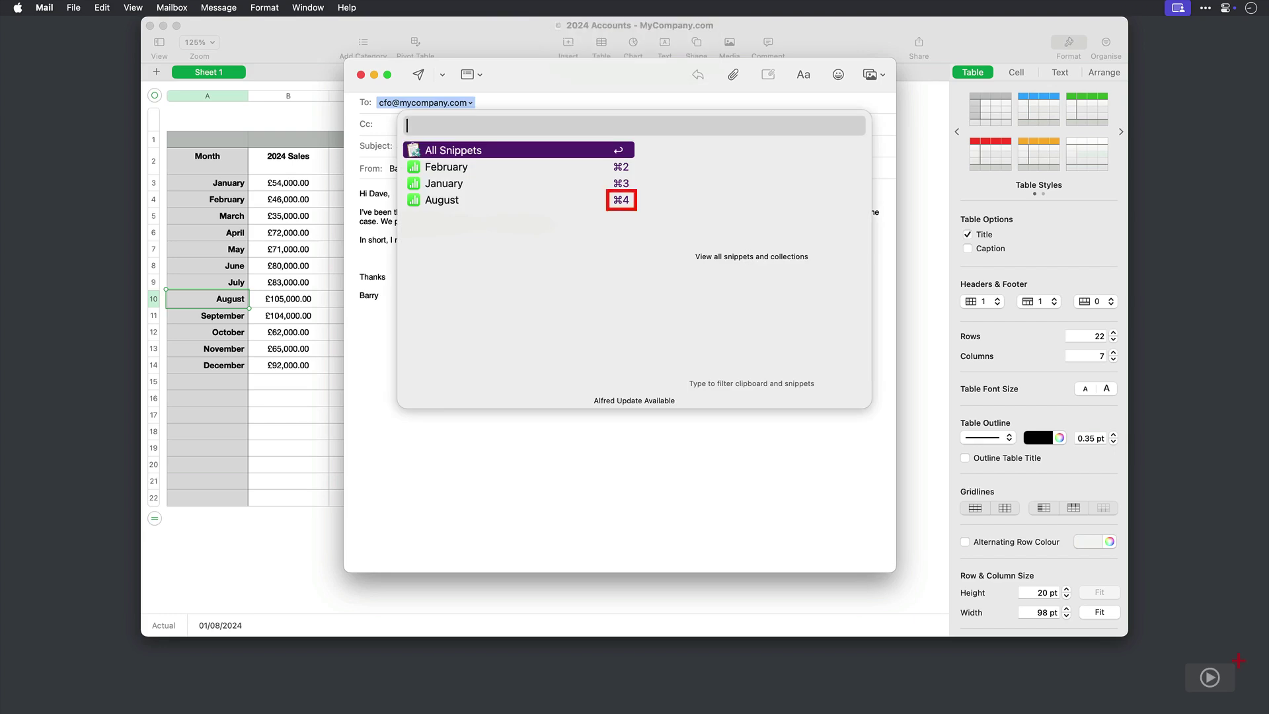
key(super+4)
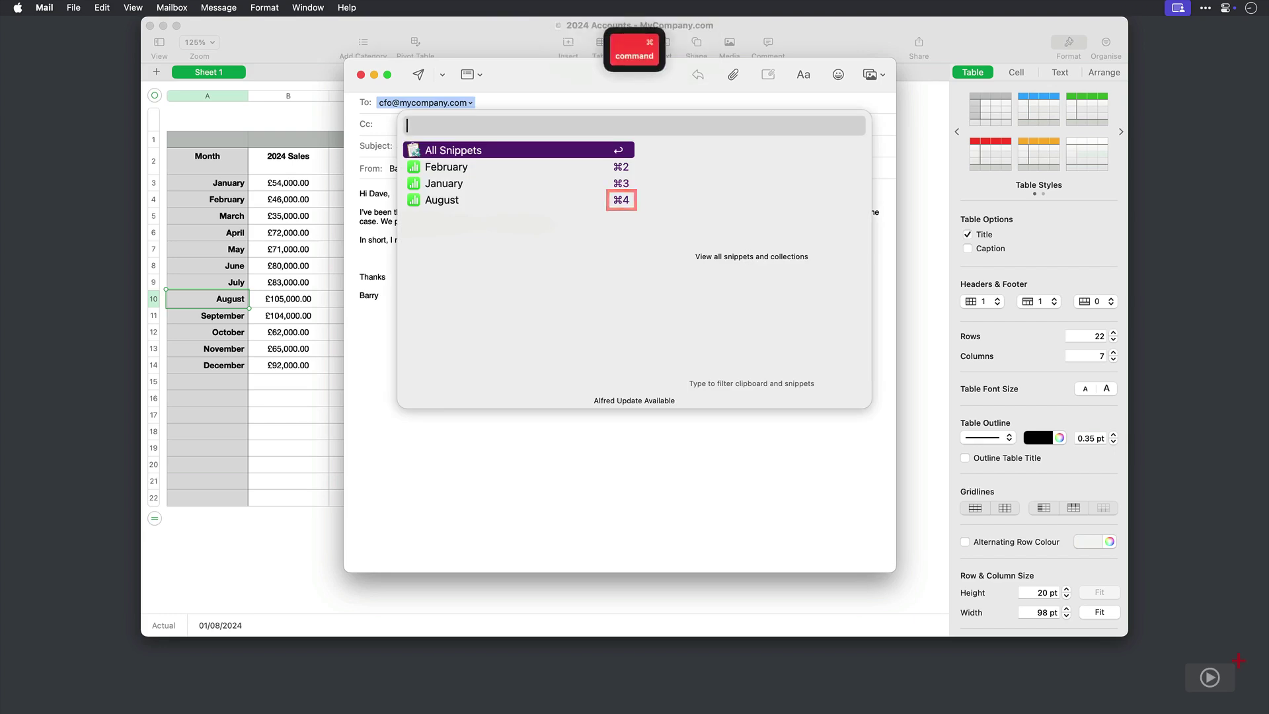
text(.)
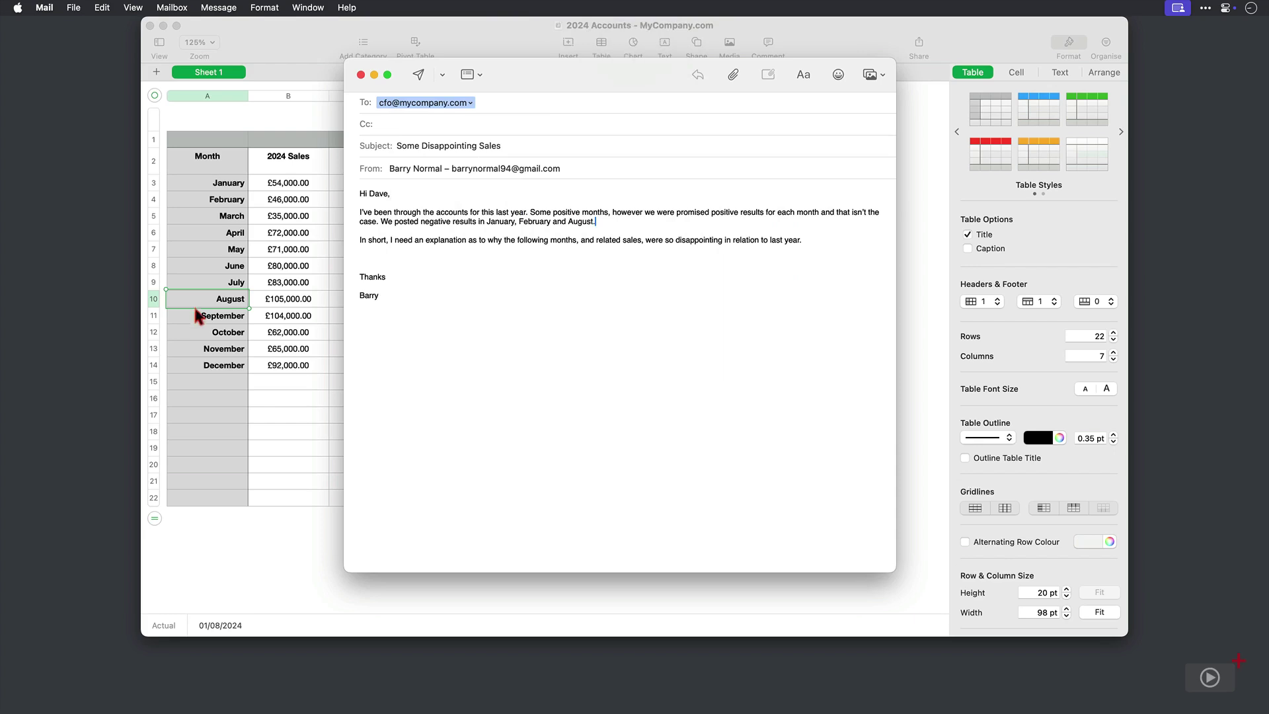
click(371, 256)
Copy rows A3:C3, A4:C4 and A10:C10 for January, February and August with their sales and changes.
click(272, 427)
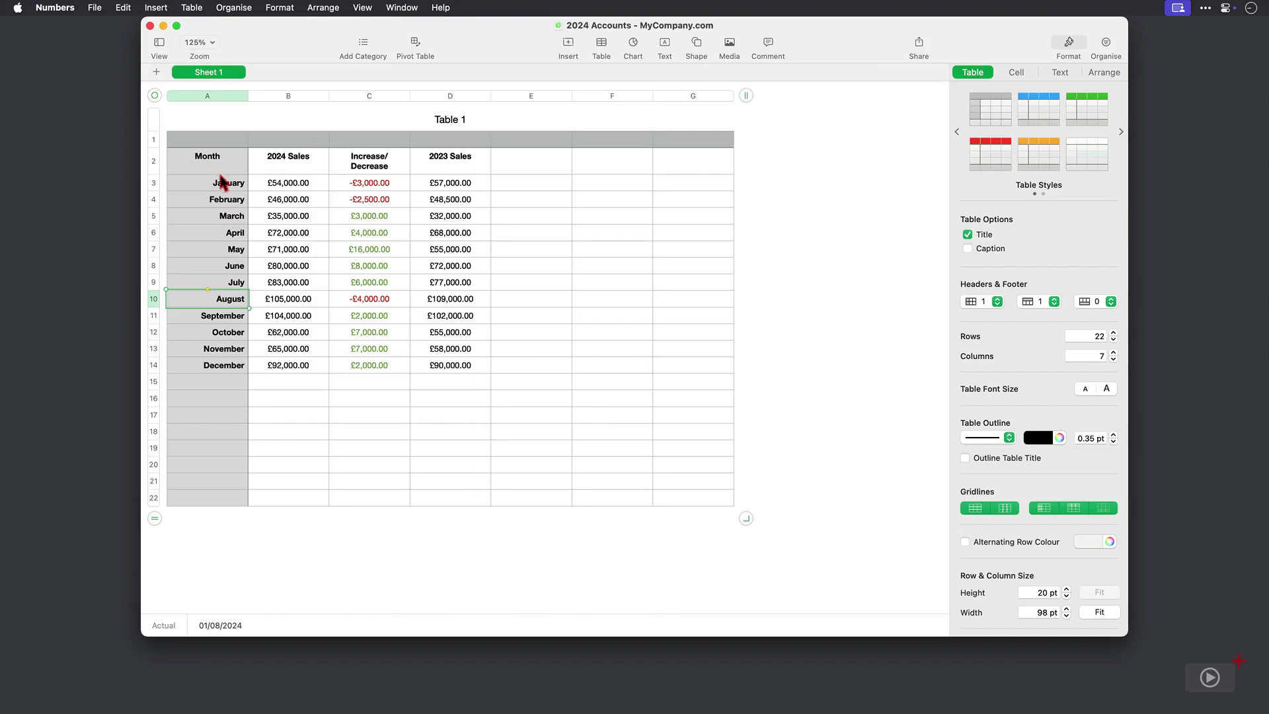
drag(220, 183, 368, 192)
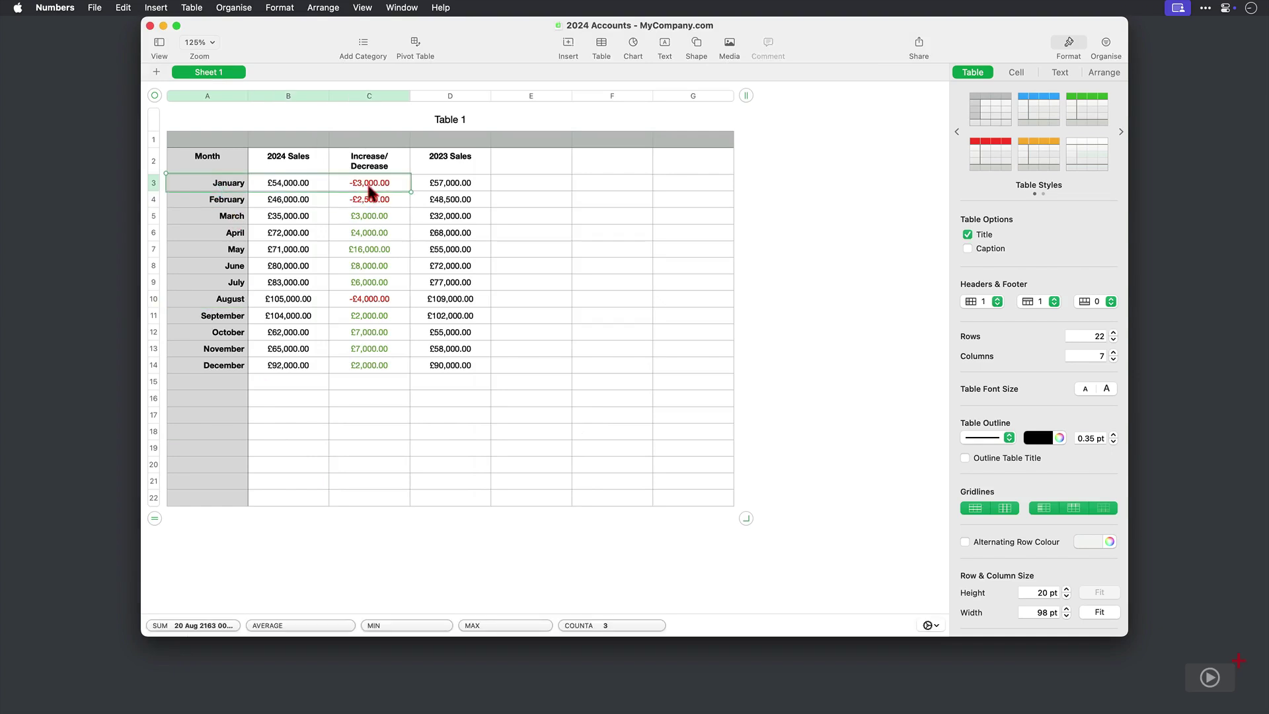
key(super+c)
drag(169, 199, 374, 207)
key(super+c)
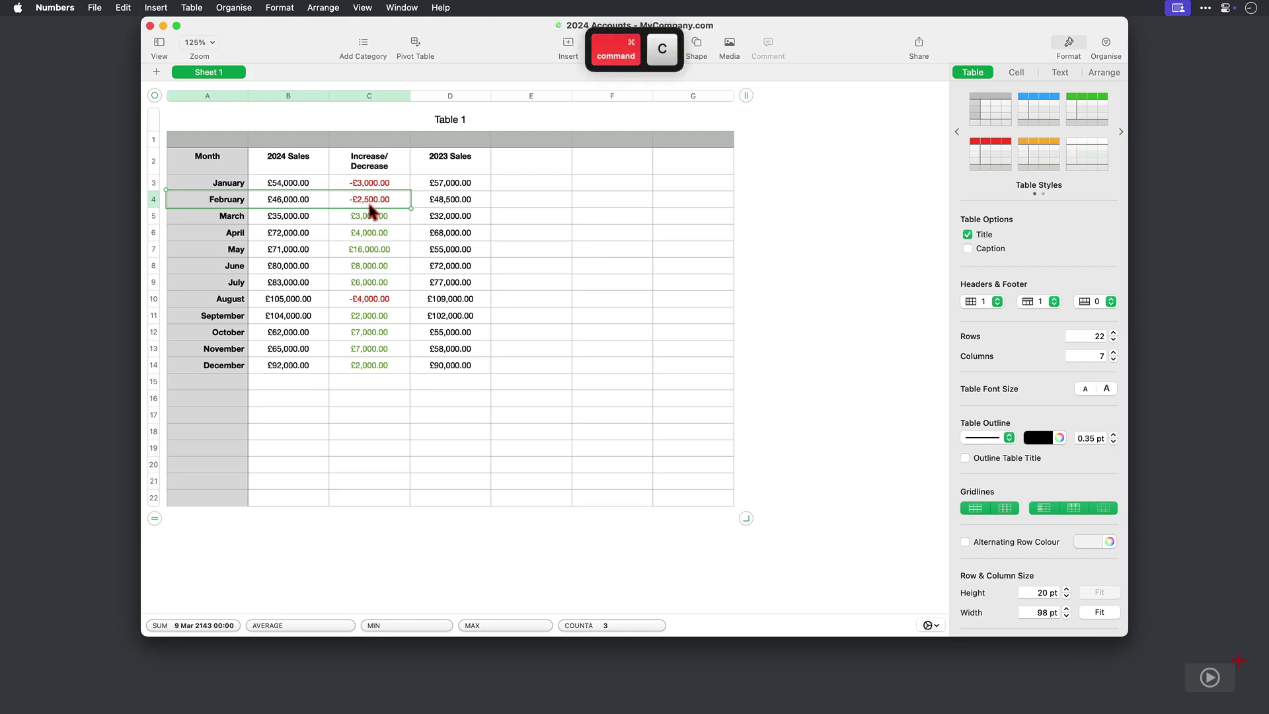
drag(234, 301, 350, 304)
key(super+c)
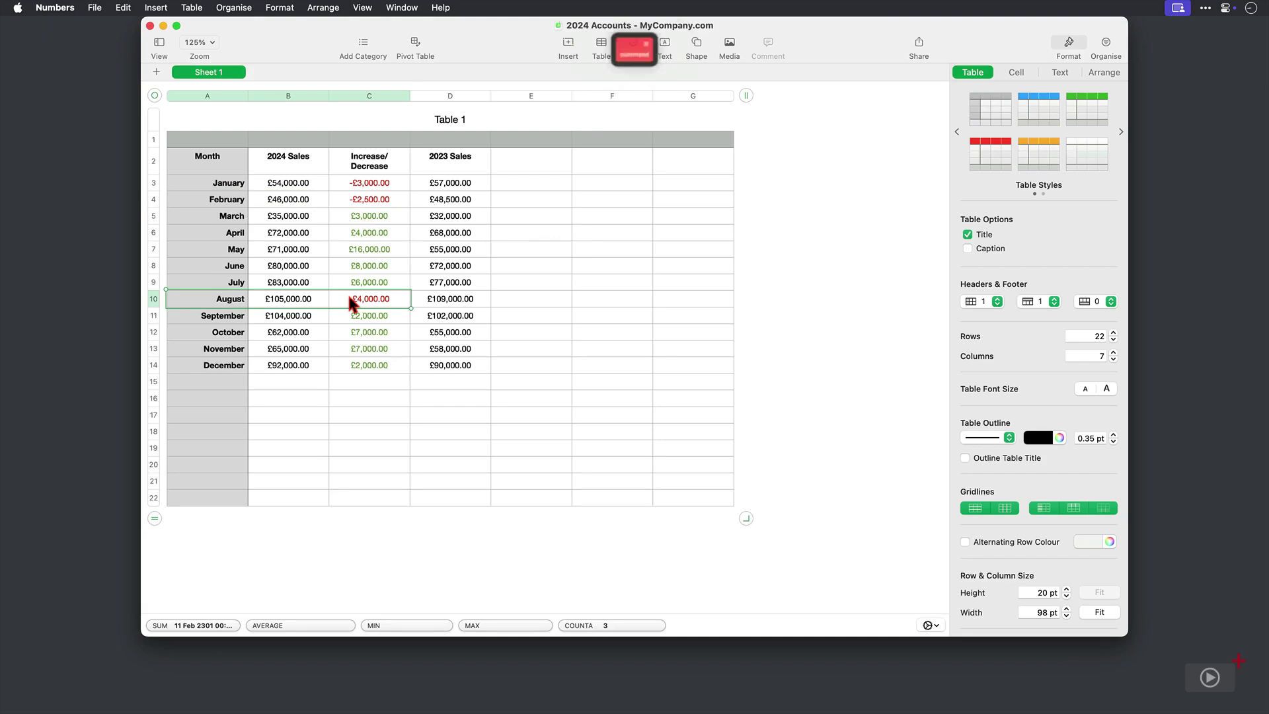
Paste the January row and, on a new line, the February row from clipboard history into the draft.
key(super+Tab)
key(super+shift+c)
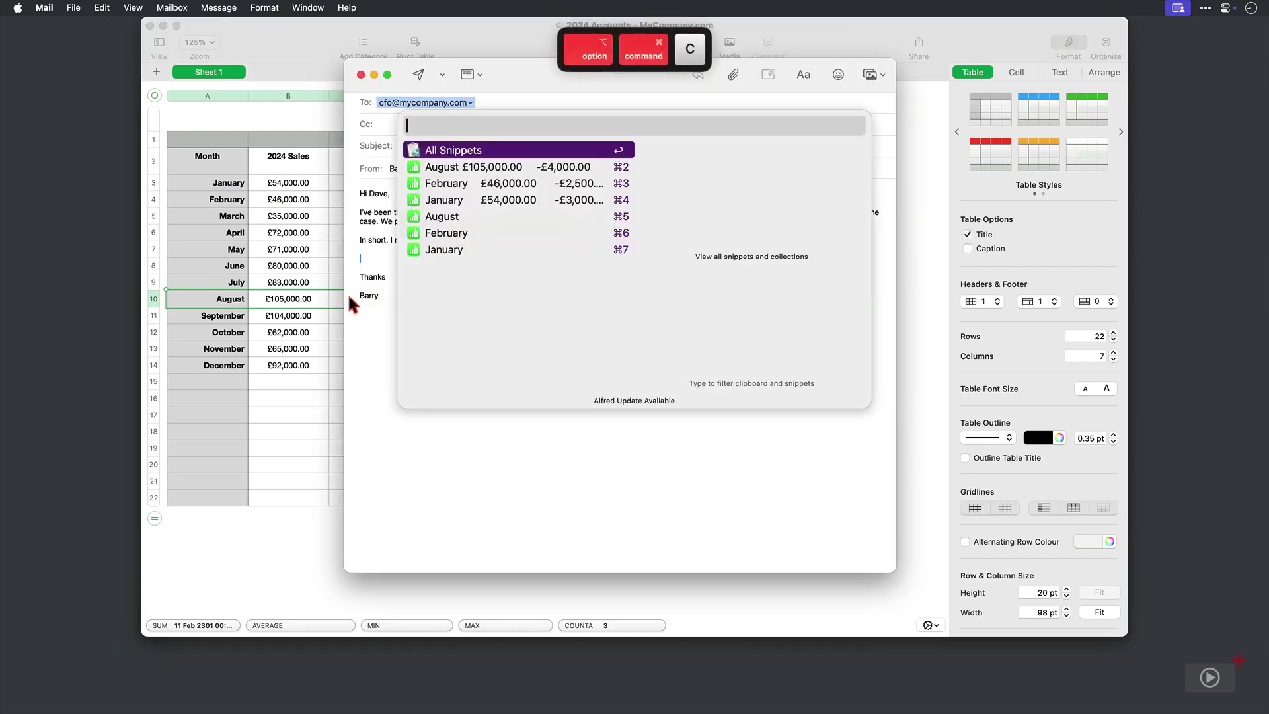
key(super+4)
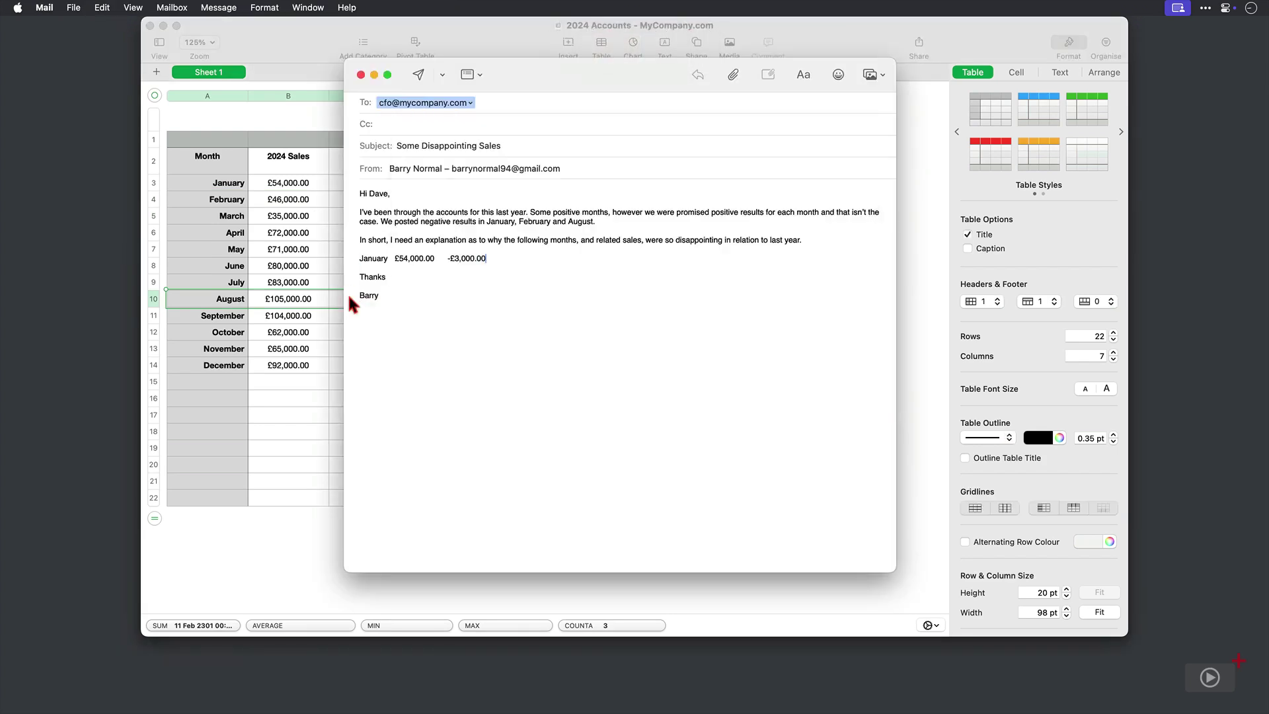
key(Return)
key(super+alt+c)
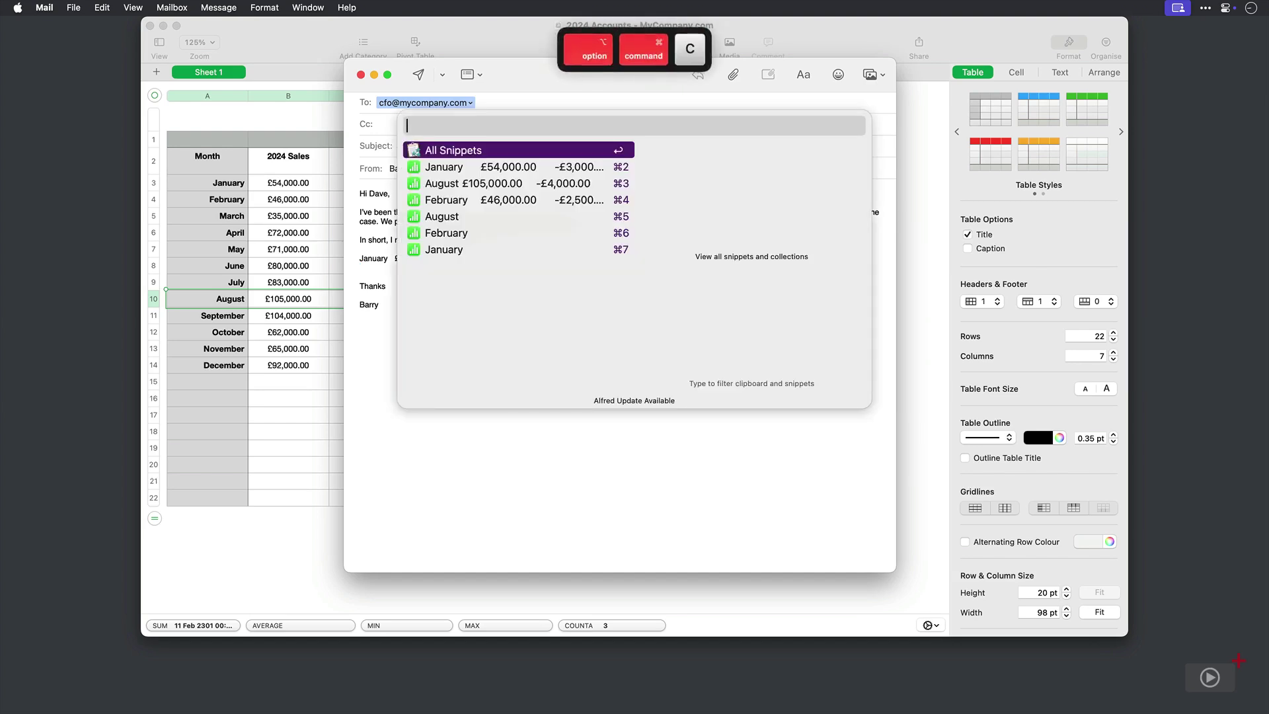
key(super+4)
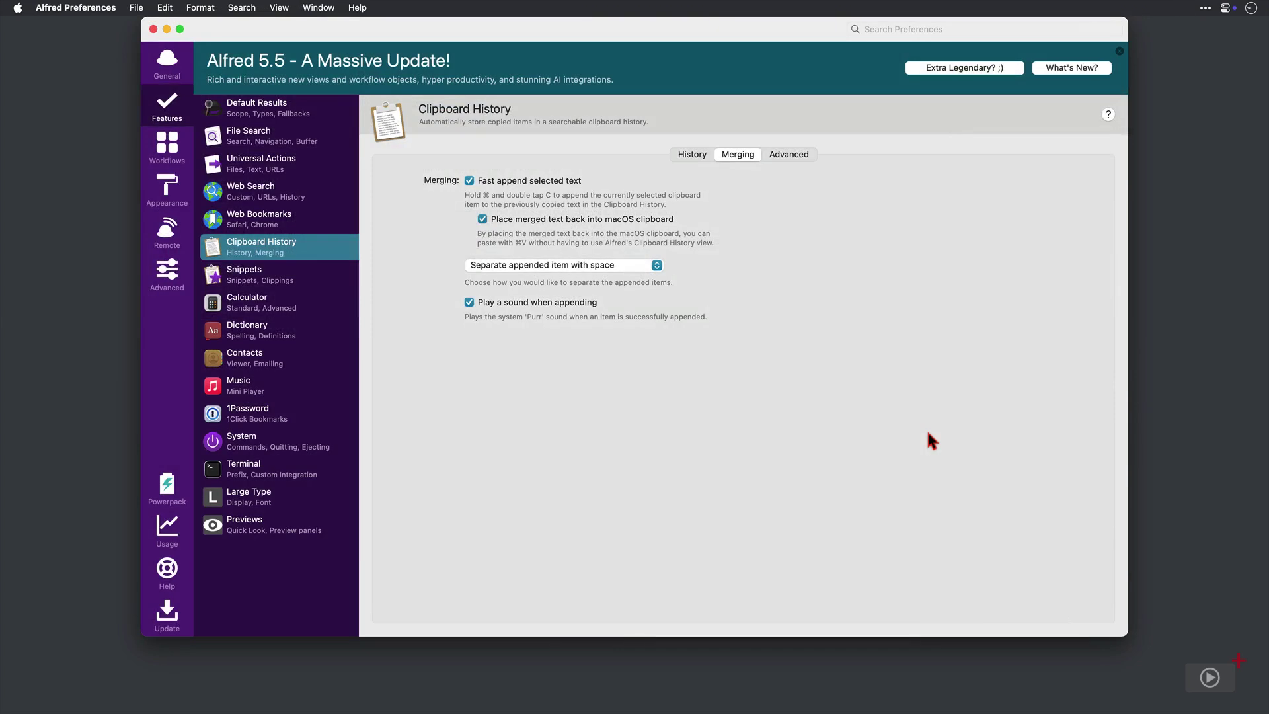
Switch from Alfred's merging settings back to the 2024 Accounts spreadsheet.
key(super+Tab)
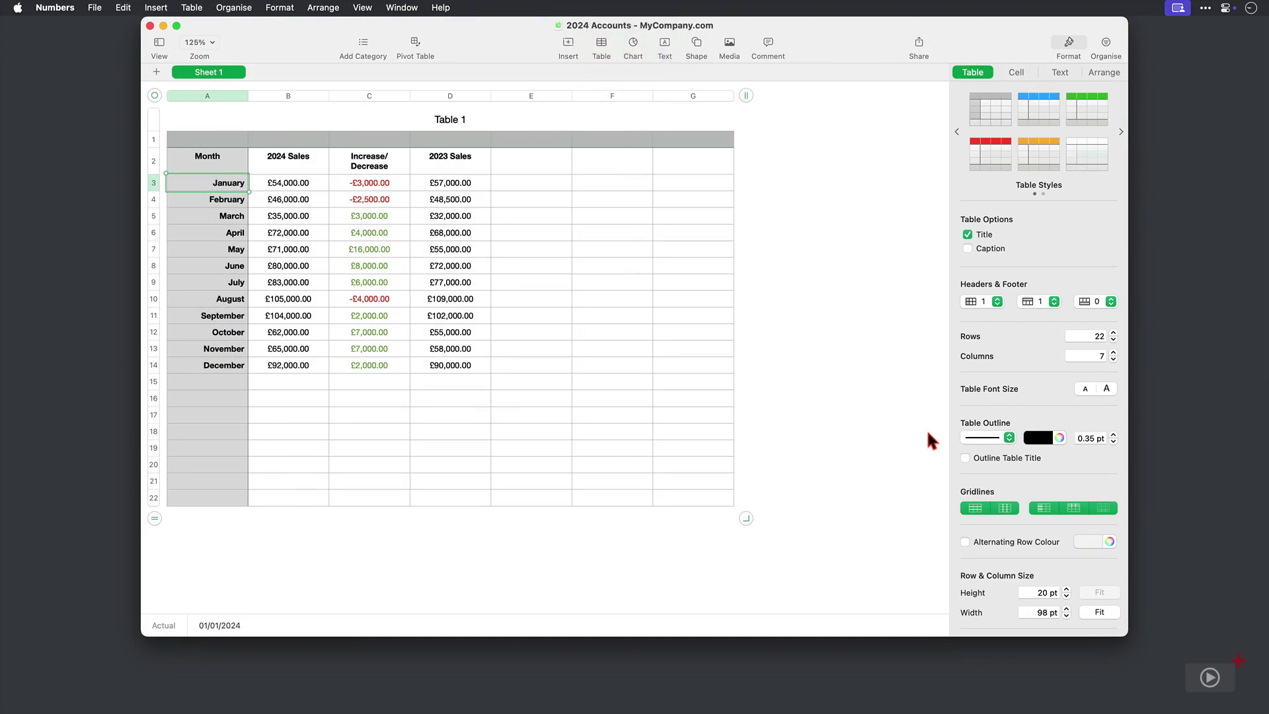
Copy the February and then August month names, then return to the 'Some Disappointing Sales' draft.
key(Down)
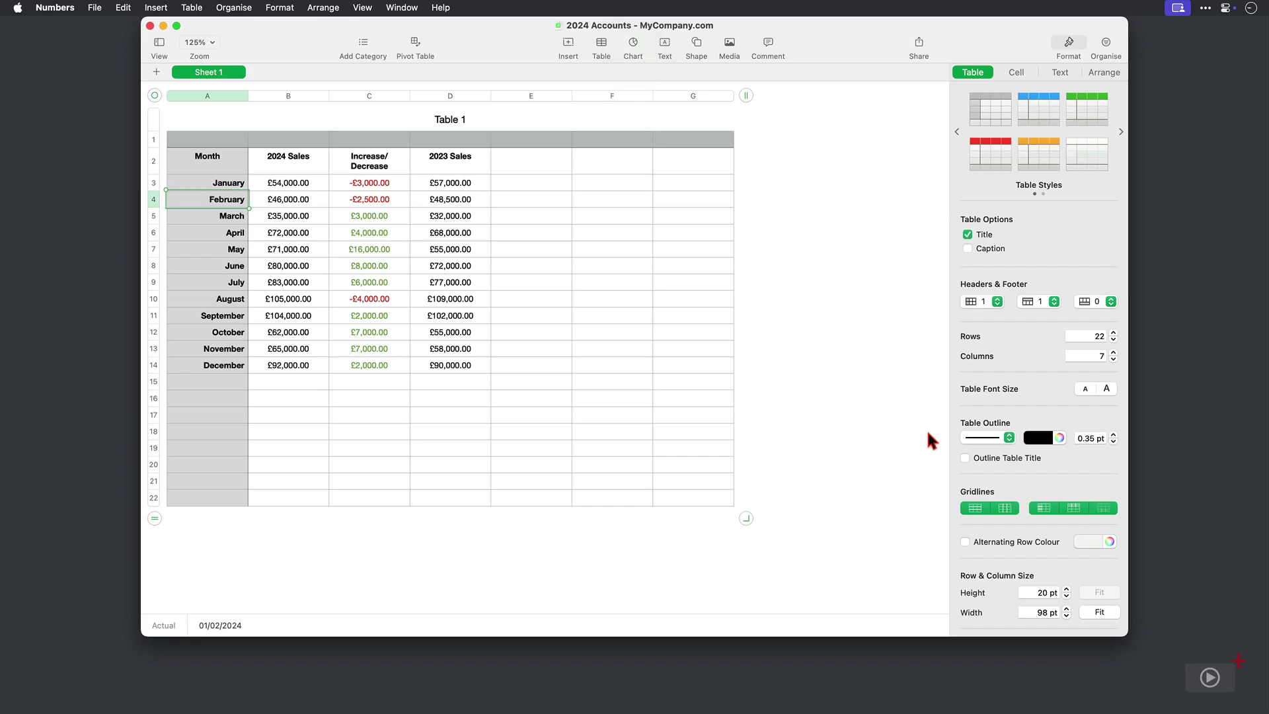
key(super+c)
key(Down)
key(Down)
key(Down)
key(Down)
key(Down)
key(Down)
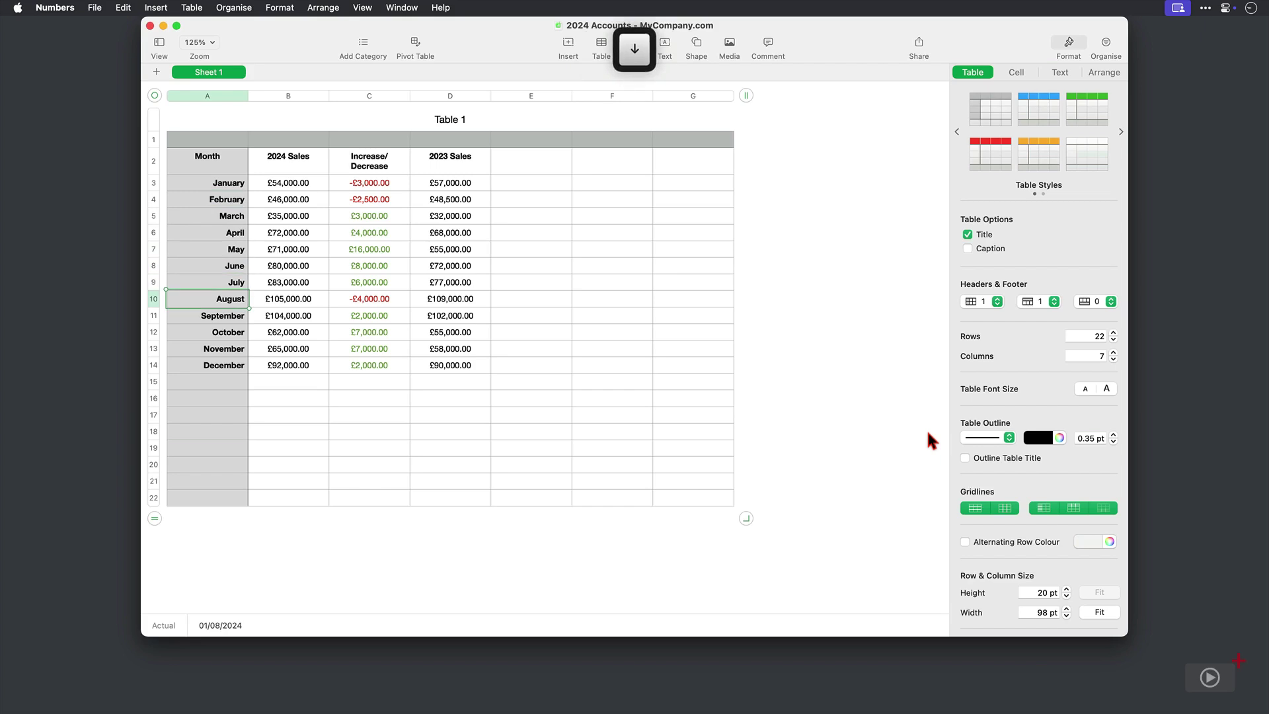
key(super+c)
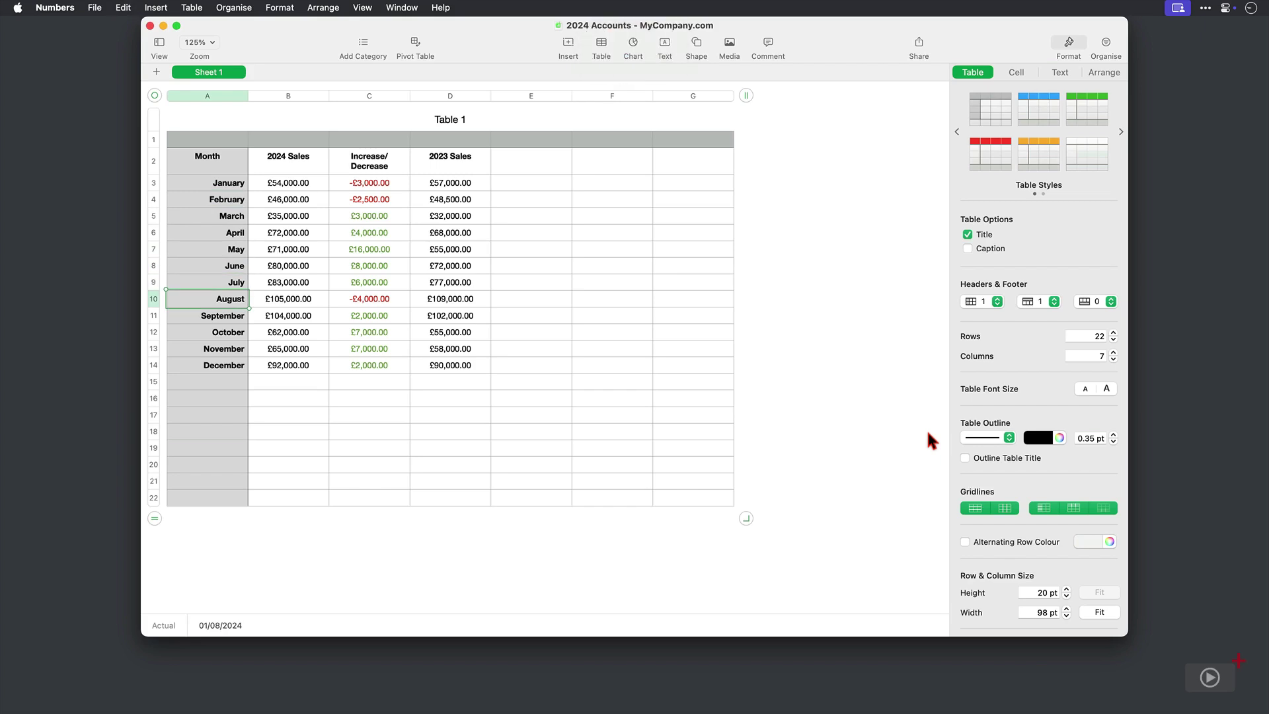
key(super+Tab)
key(super+Tab)
key(super+Tab)
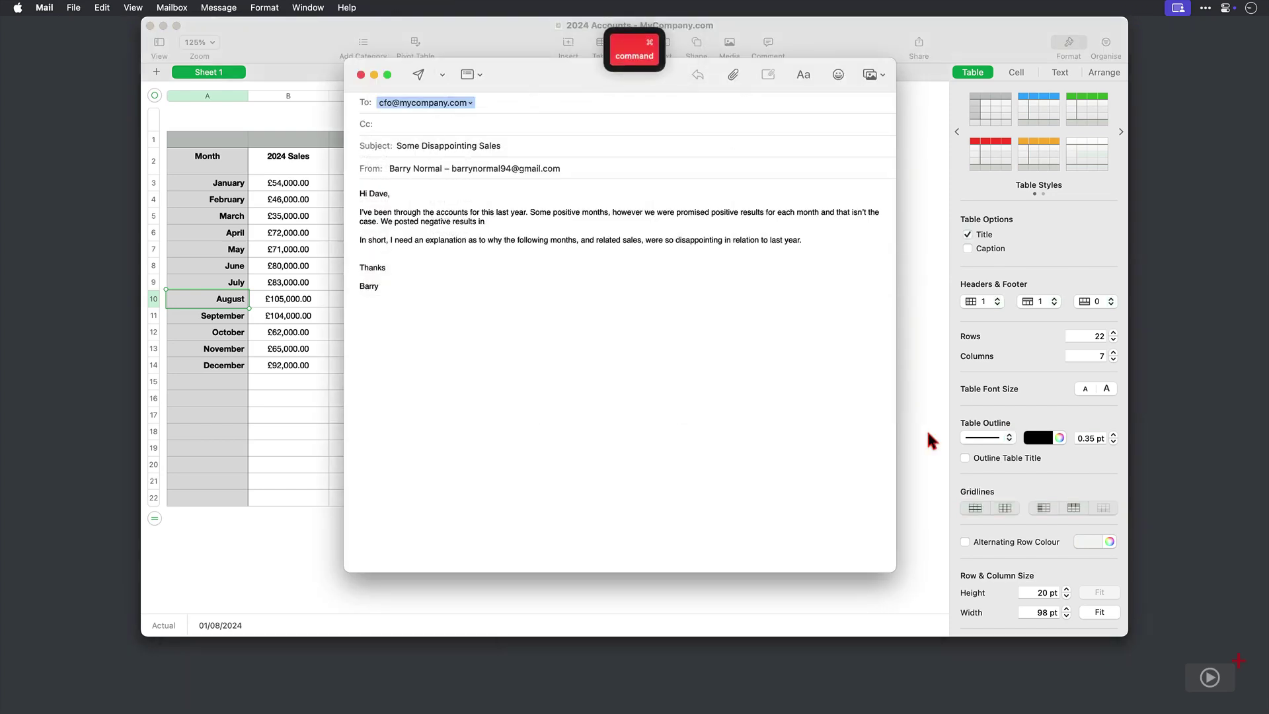
Paste the merged month names after 'negative results in' and the three sales rows above Thanks.
key(super+v)
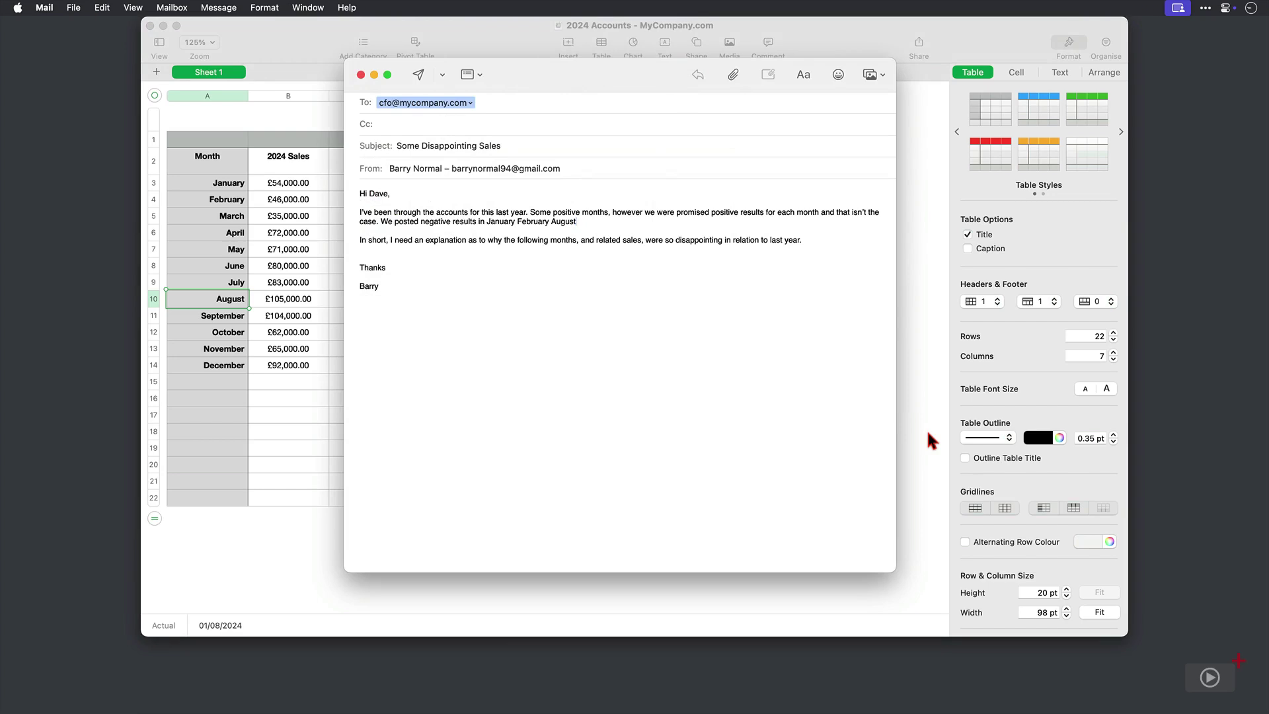
key(Return)
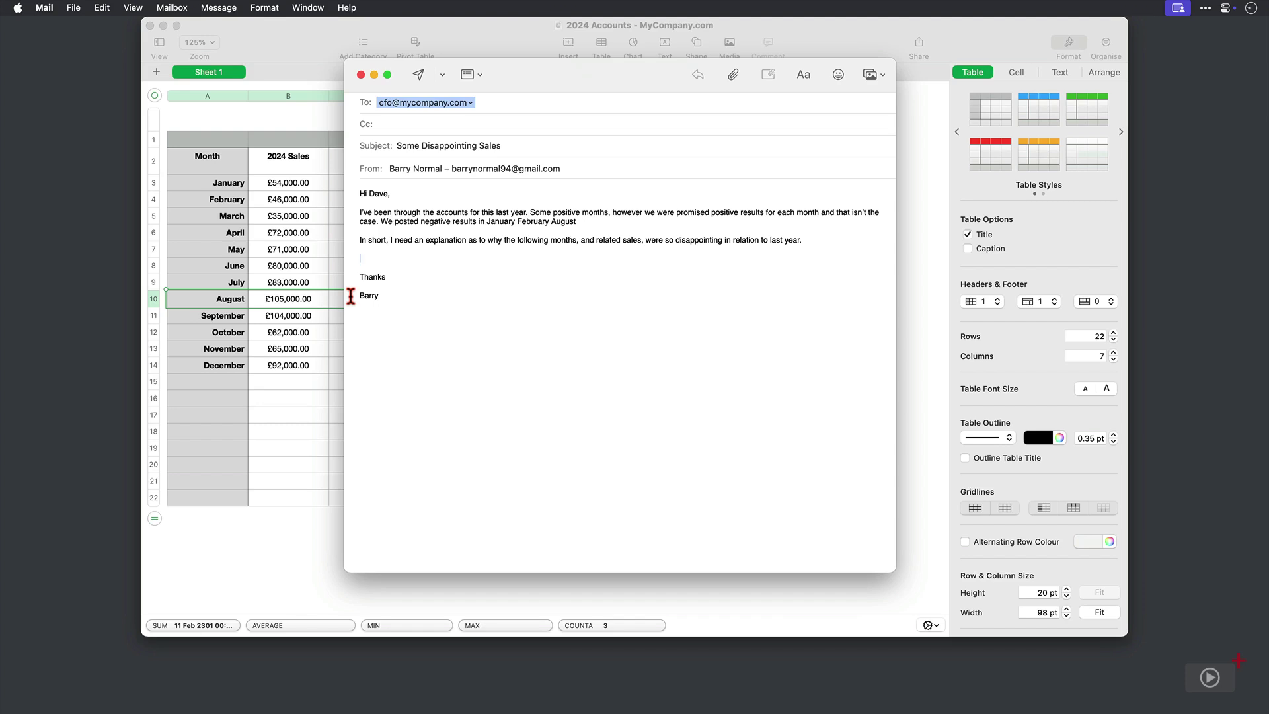
key(super+v)
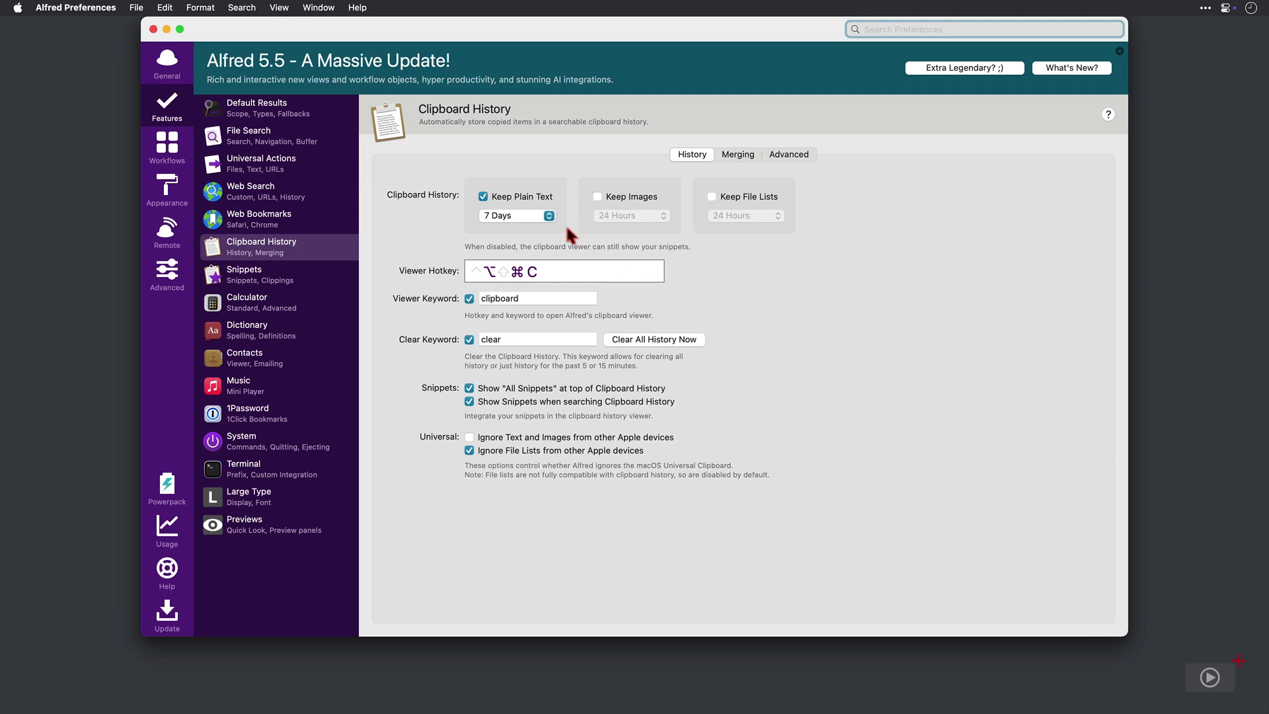
Keep plain text history at 7 Days and enable Keep Images with 24 Hours retention.
click(547, 217)
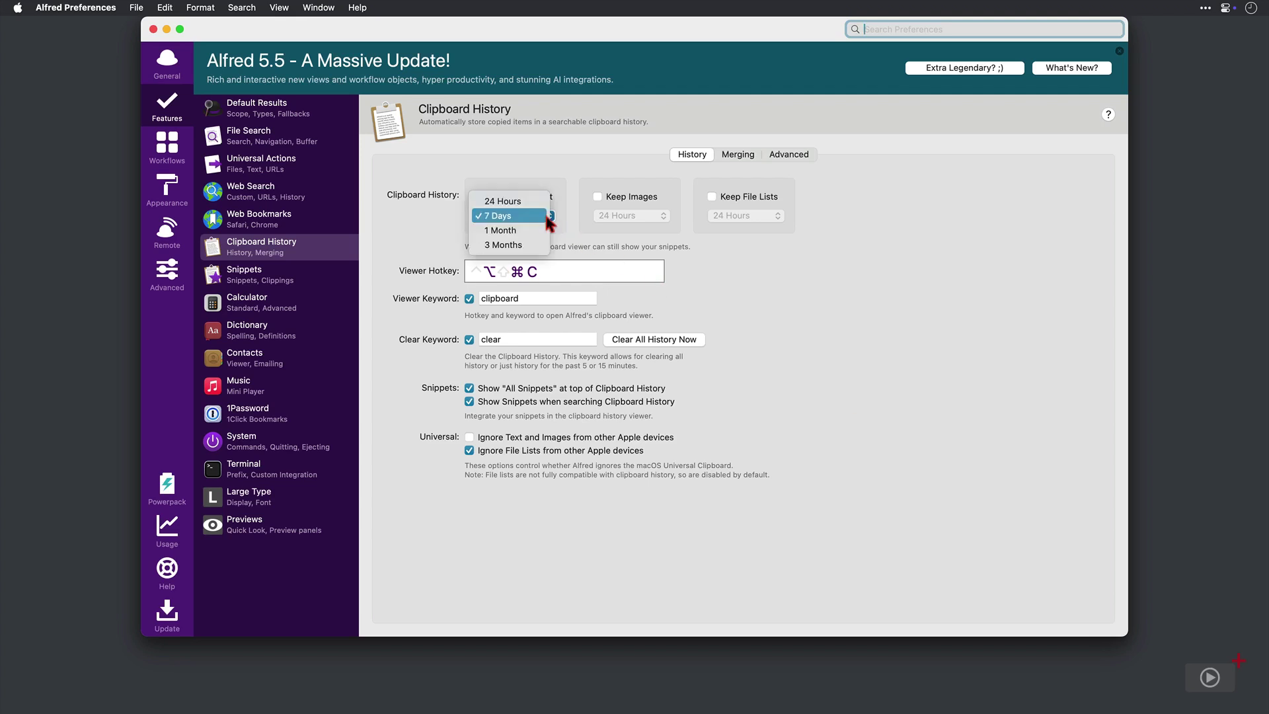
click(546, 217)
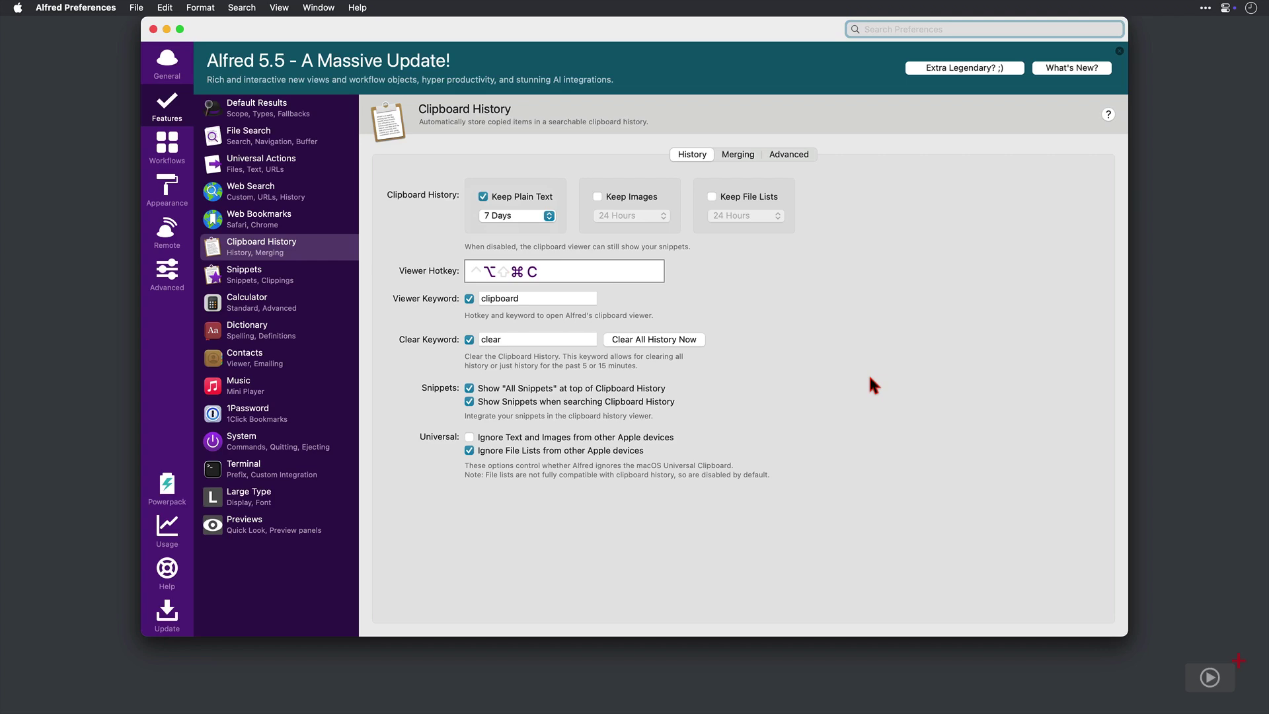
click(597, 198)
click(663, 217)
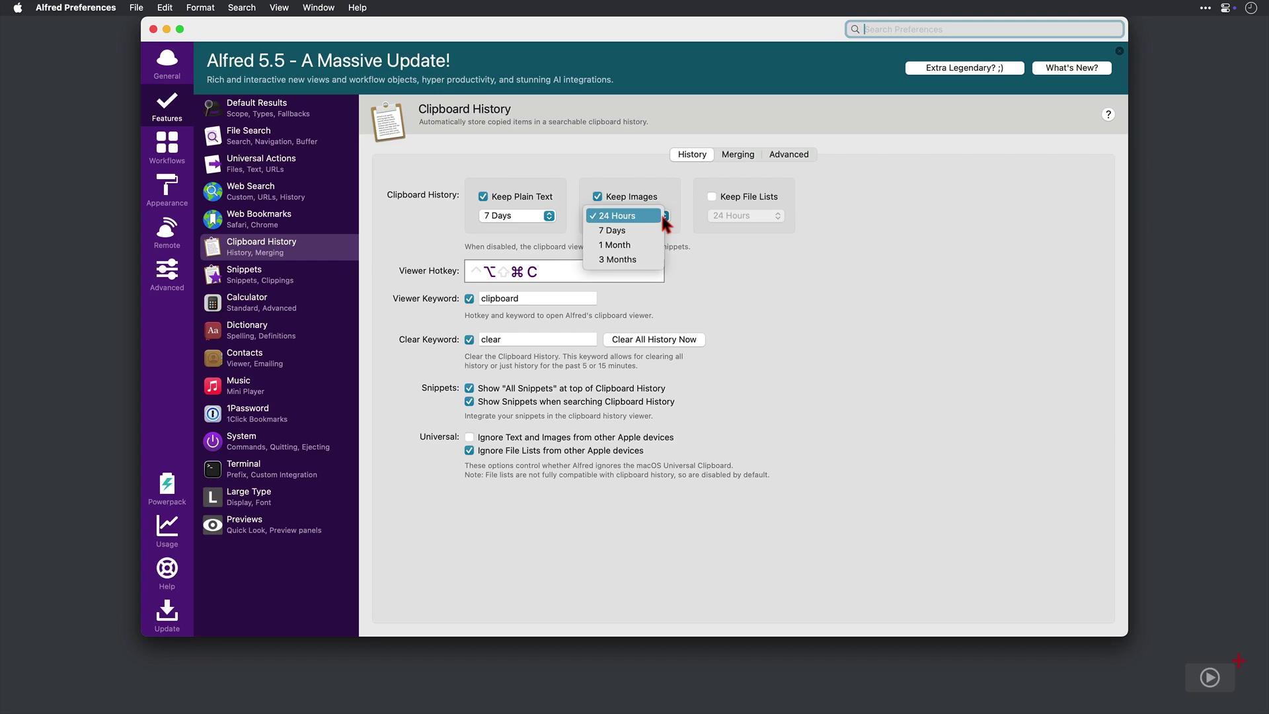
click(977, 416)
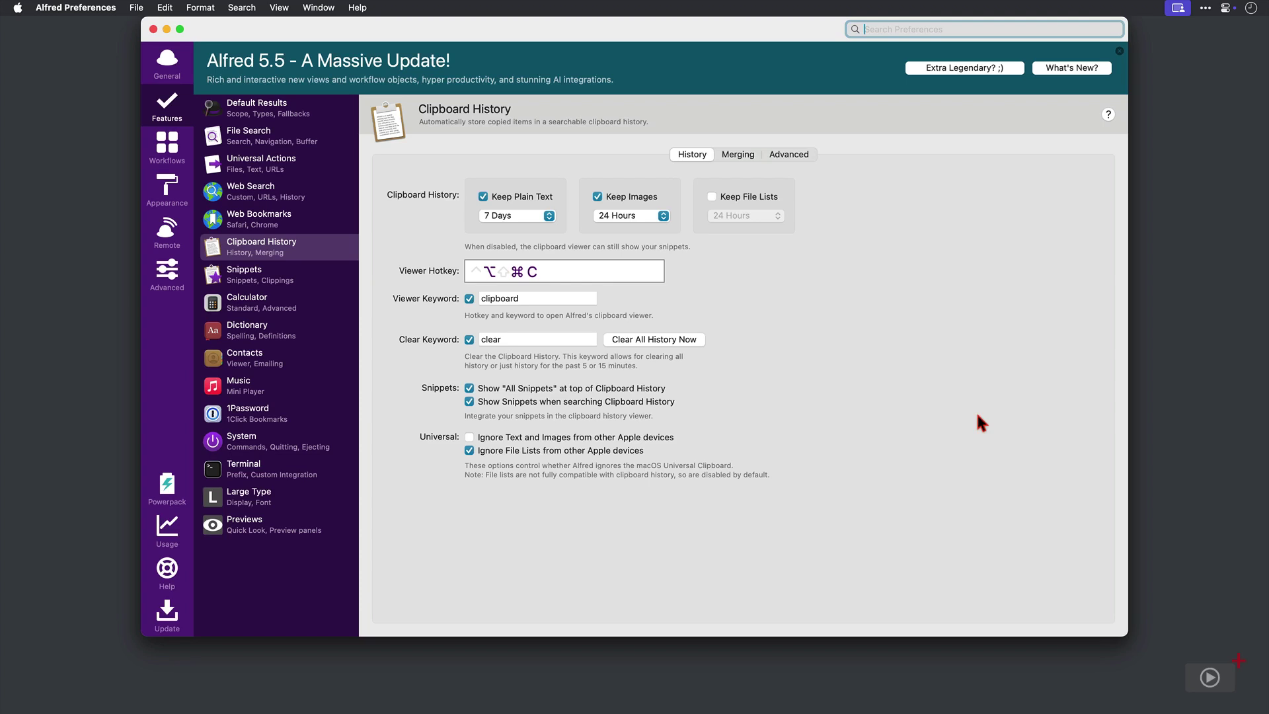
Copy the author photos from pages 4, 6 and 10 of the Issue 148 magazine.
key(super+Tab)
key(super+Tab)
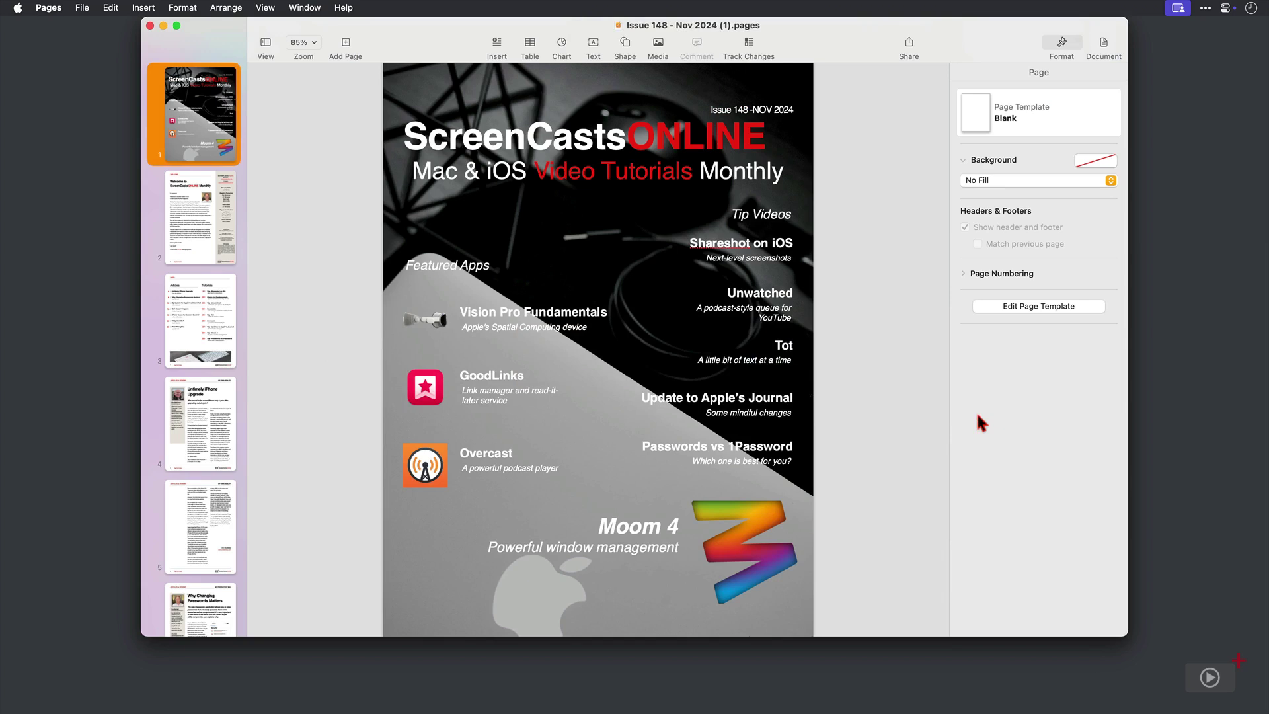
click(208, 411)
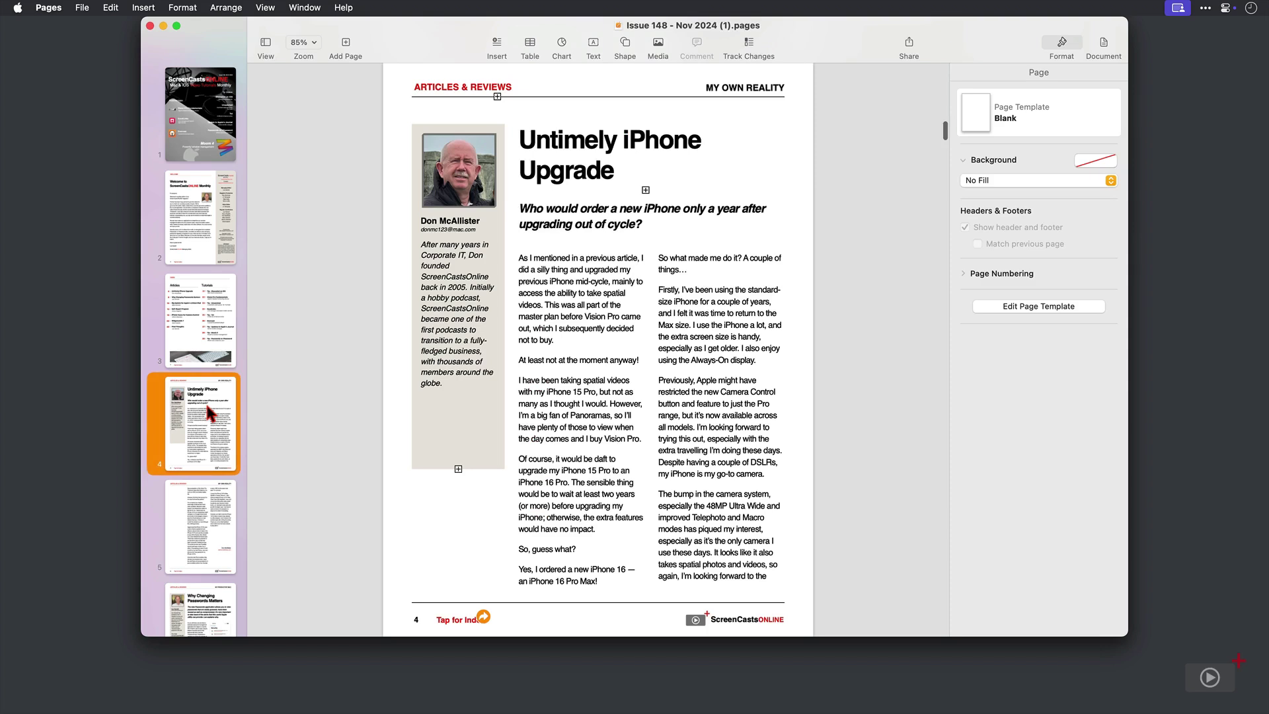
click(466, 160)
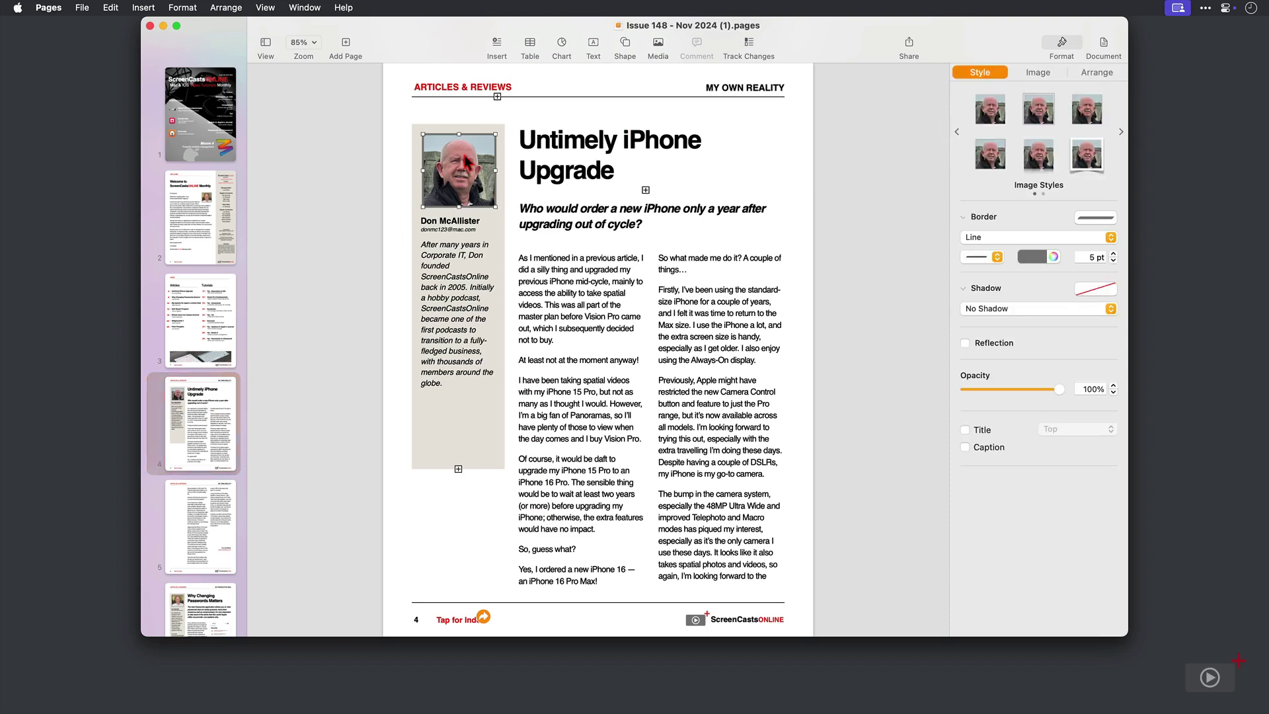
key(super+c)
scroll(206, 463, down, 10)
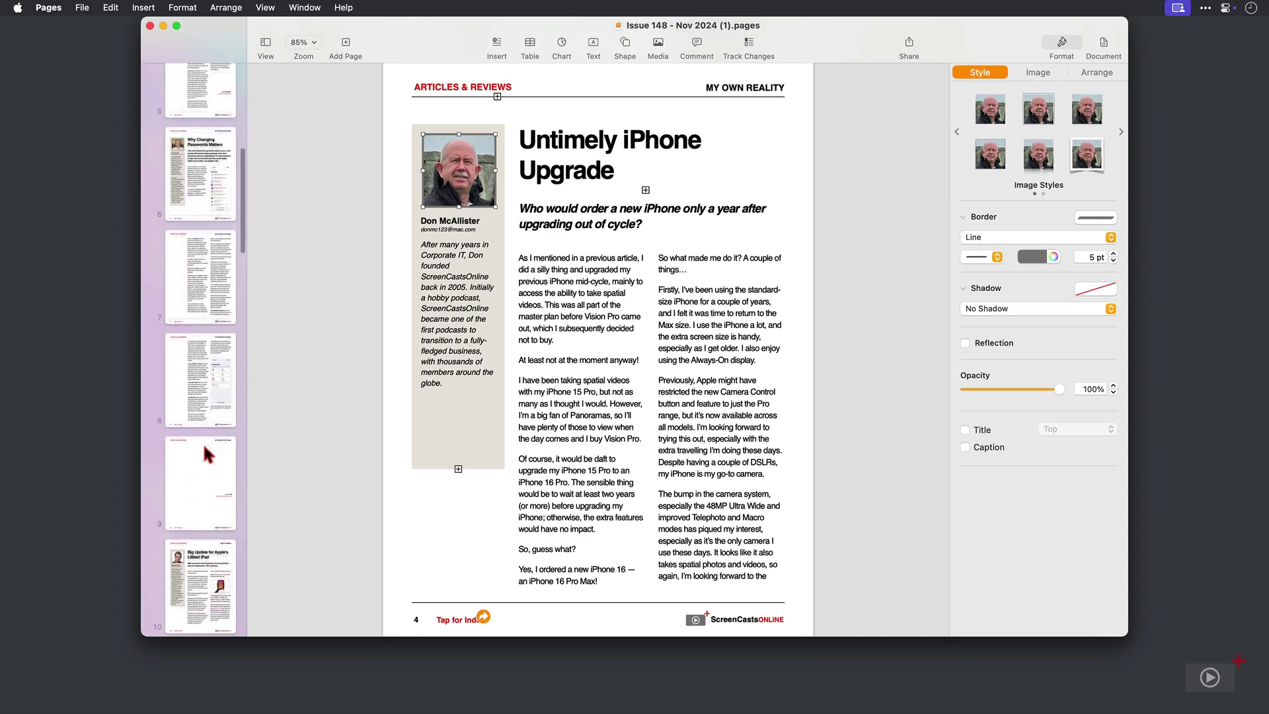
click(196, 160)
click(467, 190)
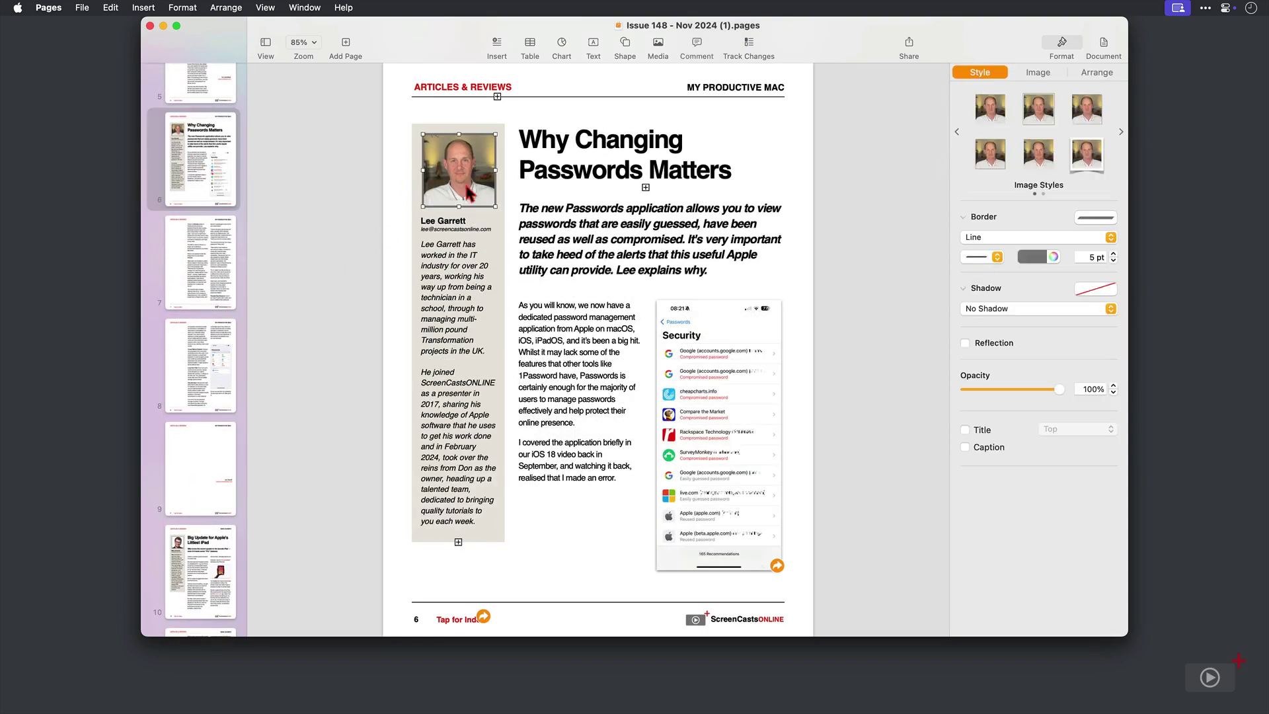
key(super+c)
click(199, 561)
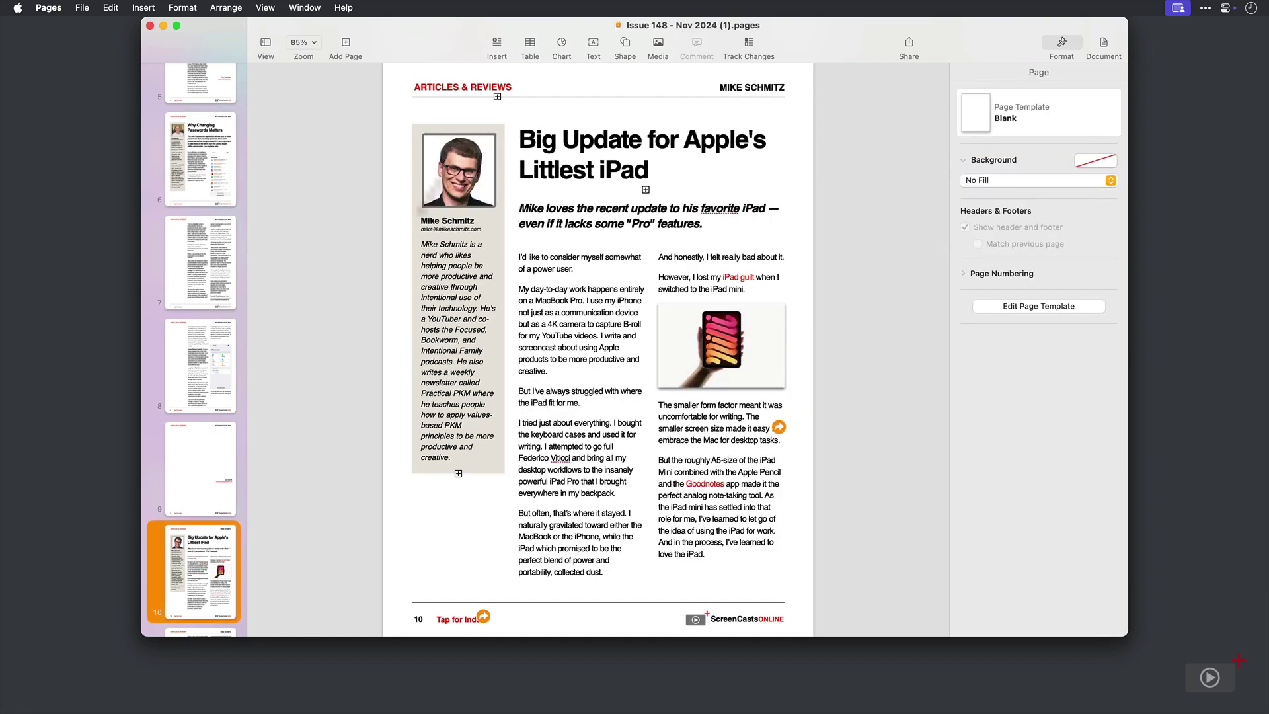
click(456, 178)
key(super+c)
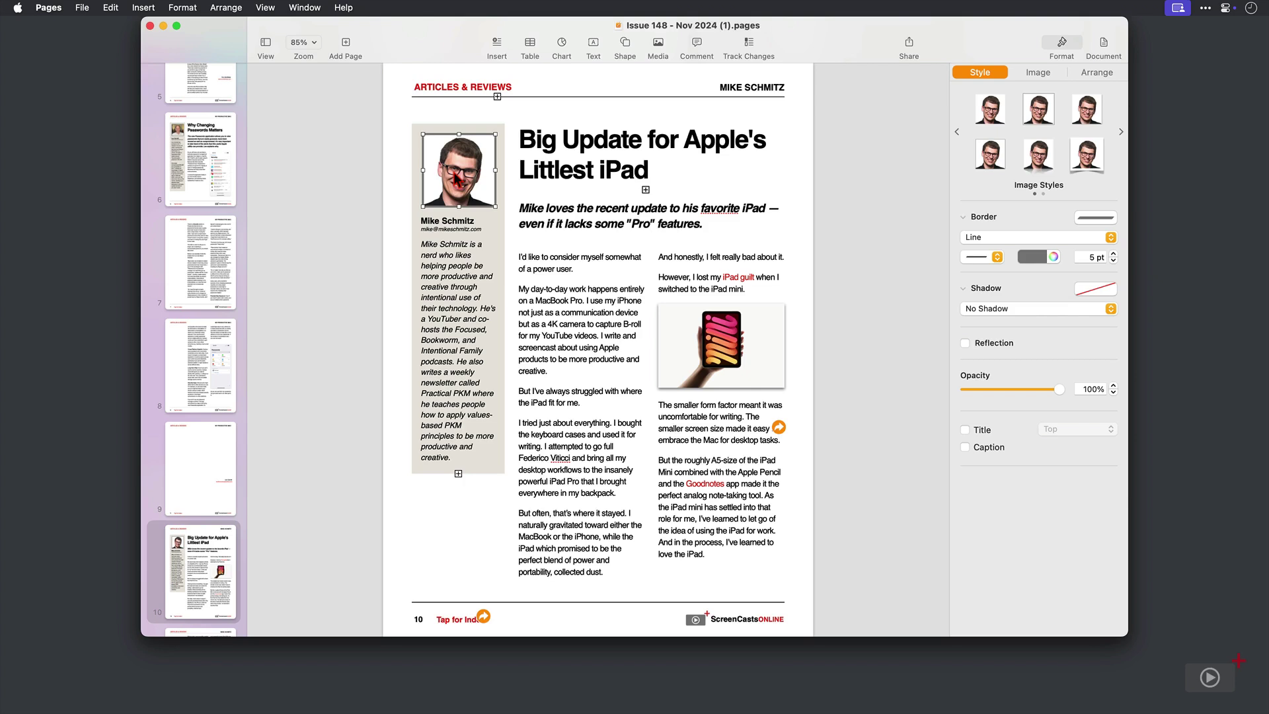
Open The Rogues Gallery document through Alfred with 'open rog'.
key(alt+space)
text(open)
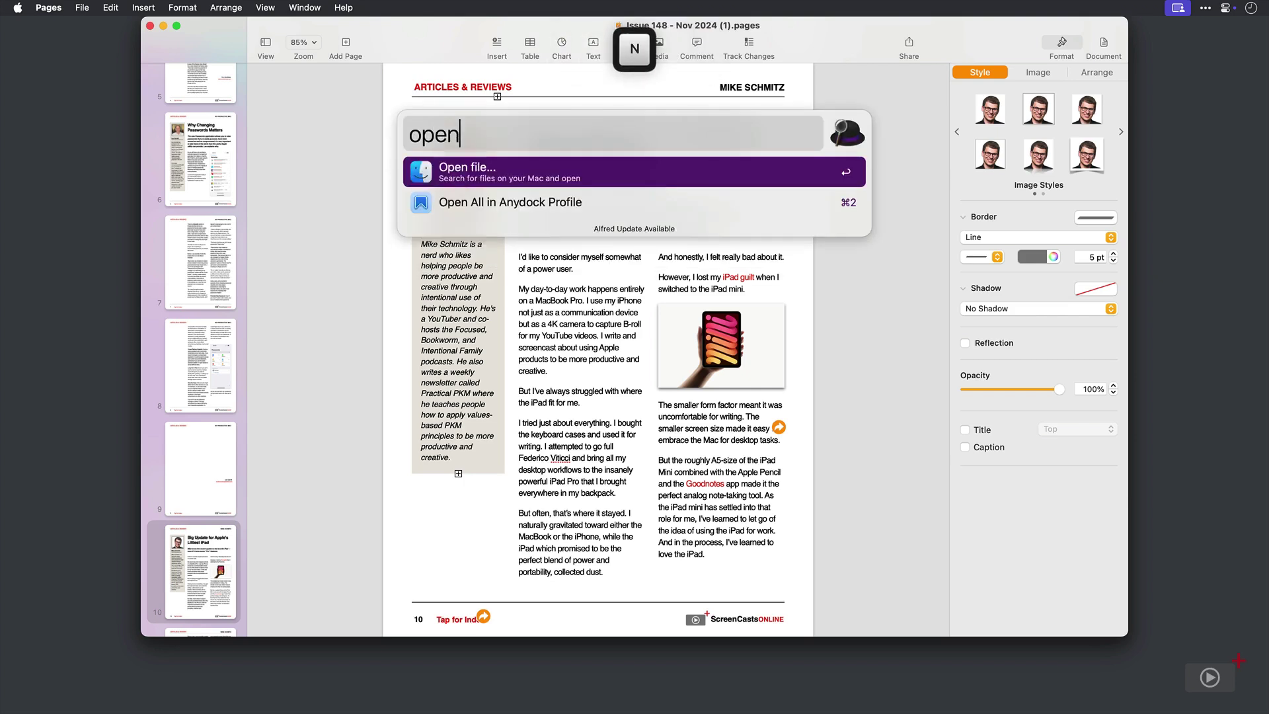
text( rog)
key(Return)
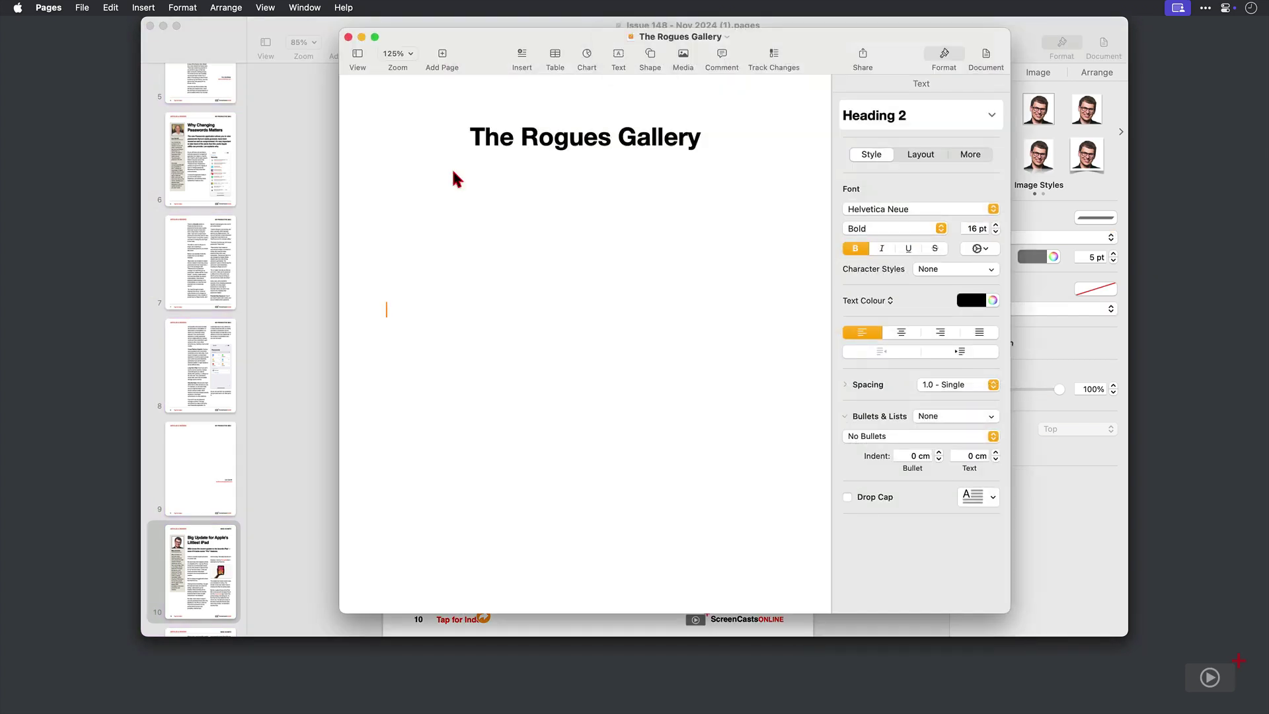
Paste the 776x775 photo under the heading and the 623x623 photo below it from clipboard history.
click(433, 182)
key(alt+super+c)
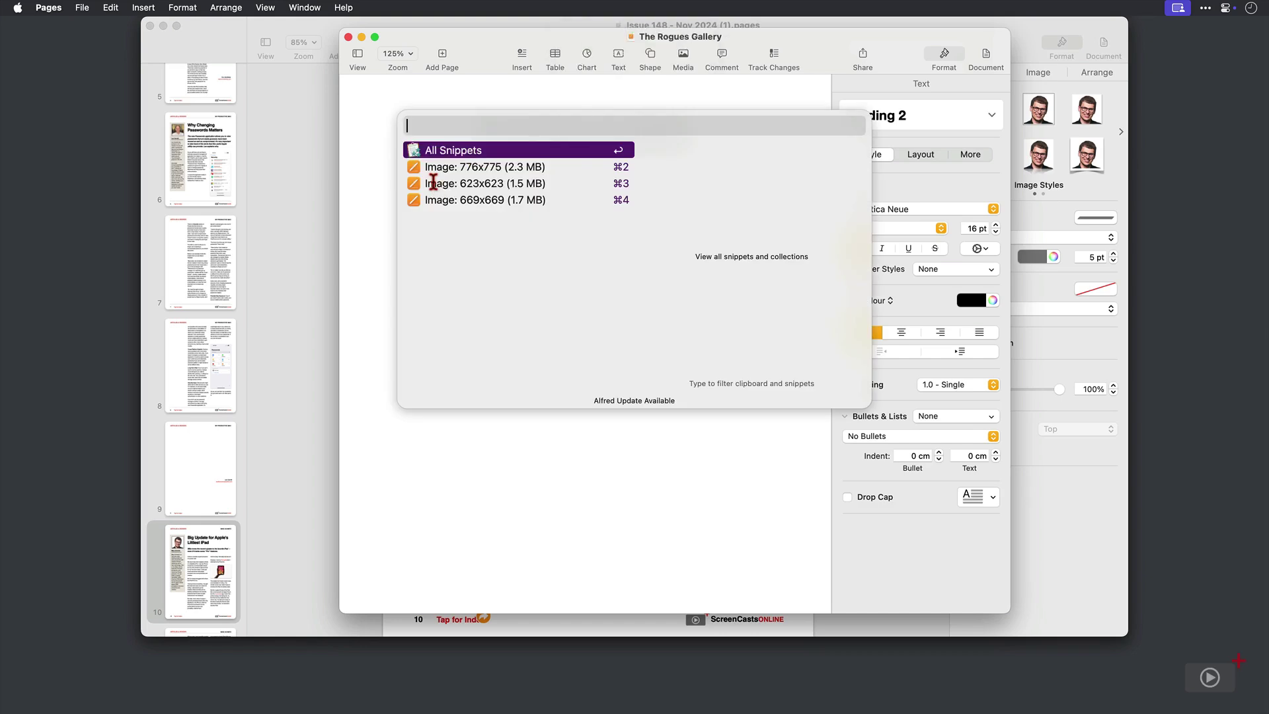
key(Down)
key(Return)
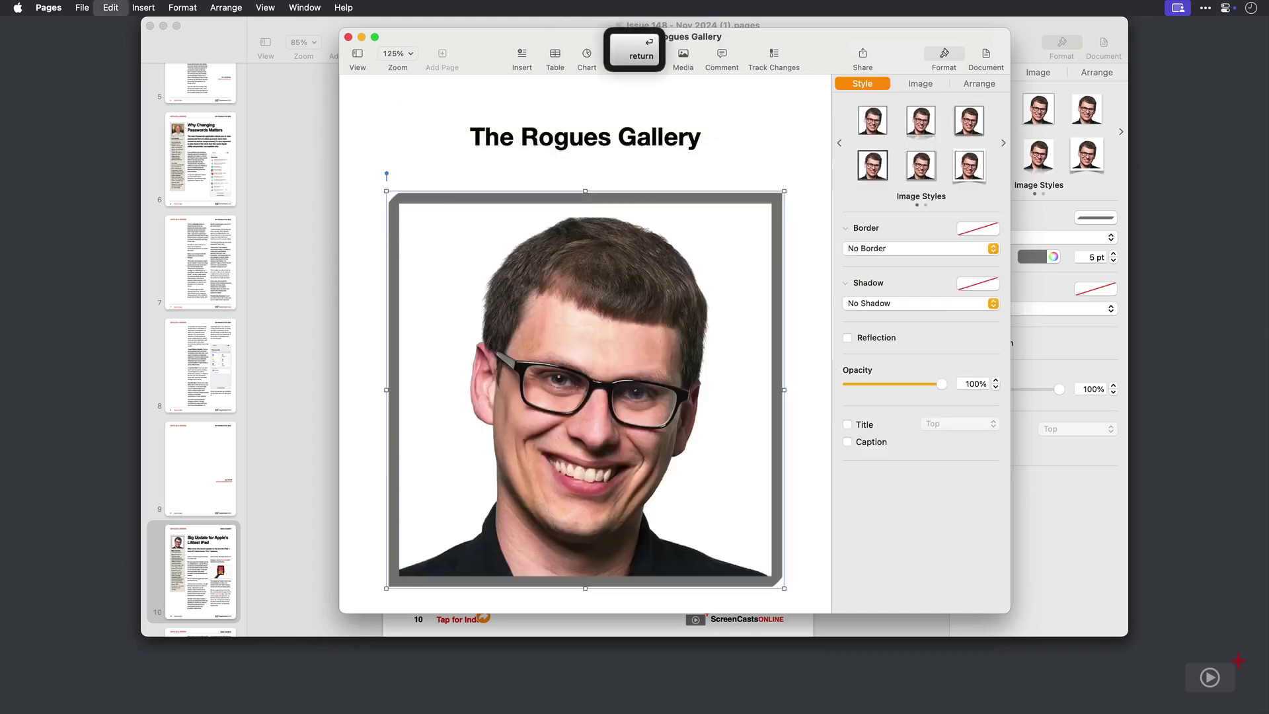
scroll(456, 357, down, 5)
click(426, 416)
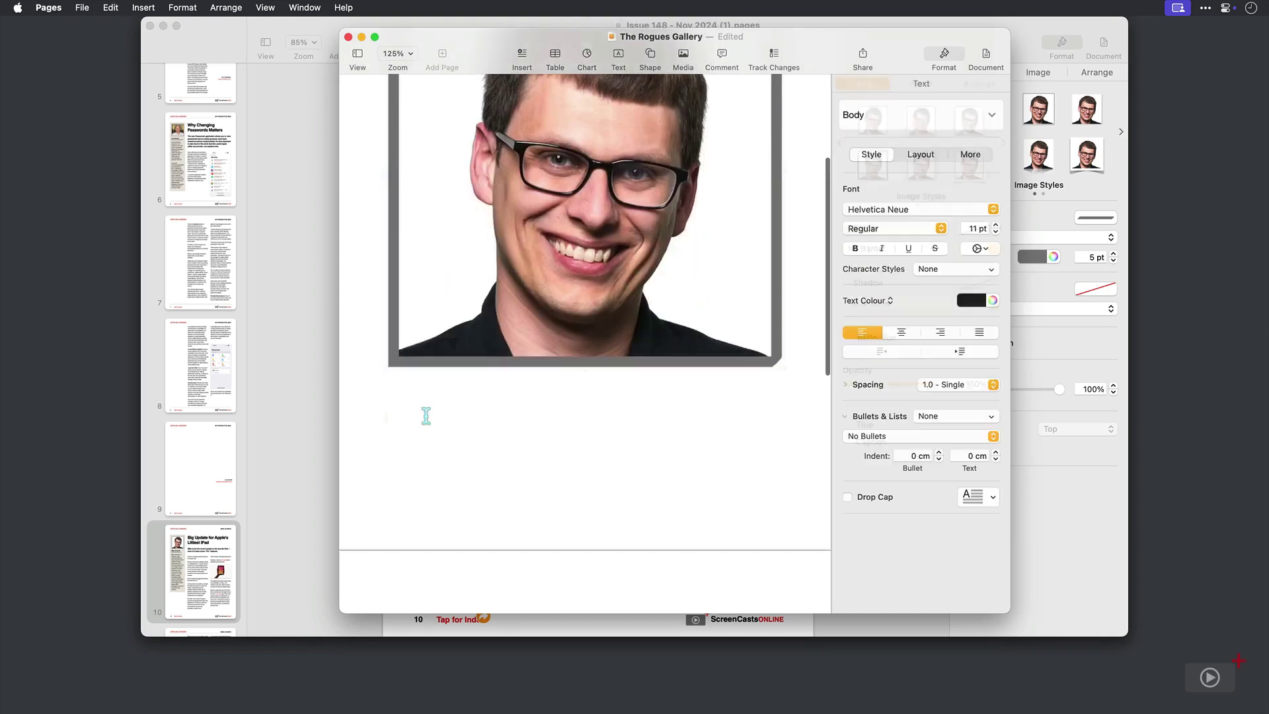
key(alt+super+c)
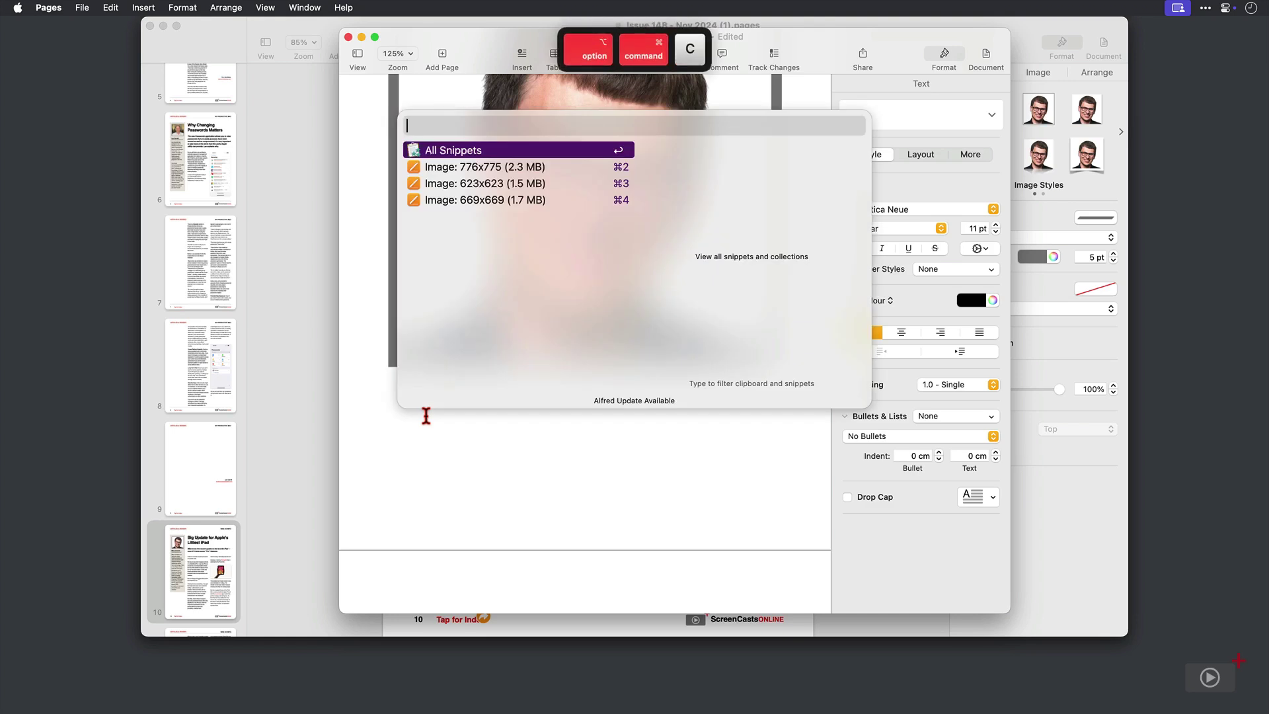
key(Down)
key(Down)
key(Return)
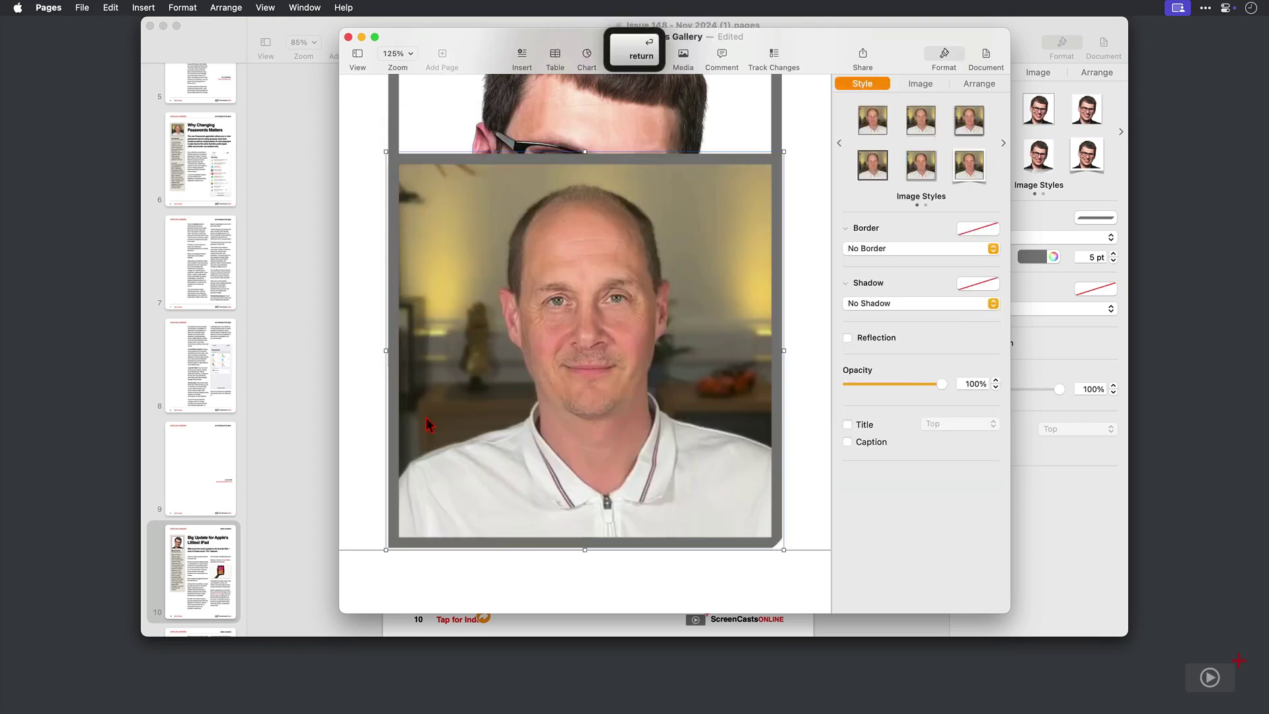